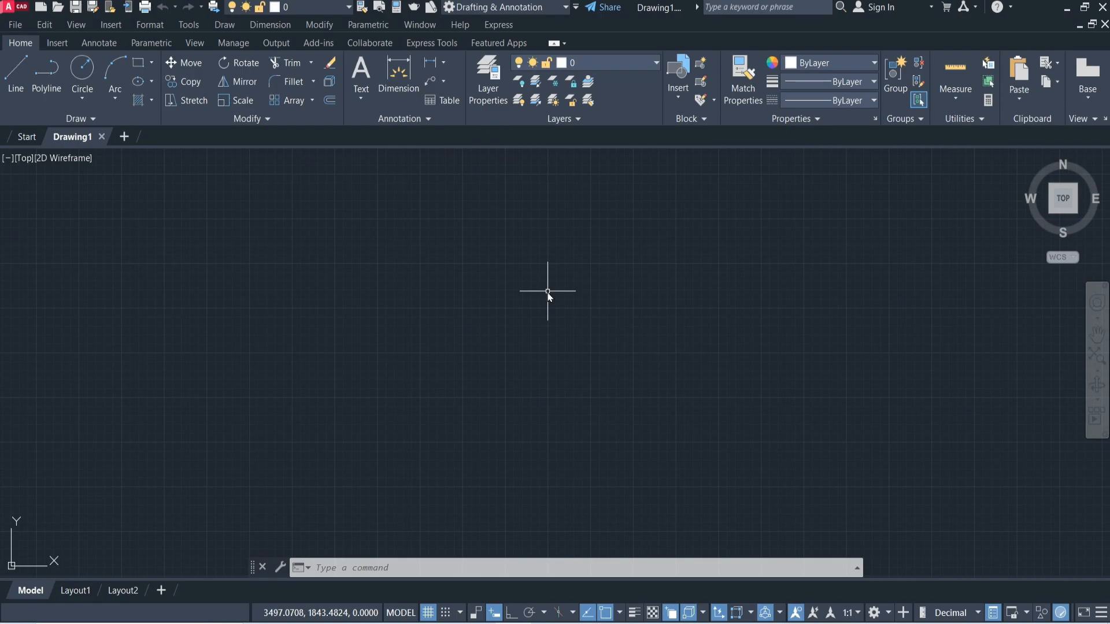
# - Set the drawing units' length precision to 0, with decimal lengths, millimetre insertion scale and International lighting
pyautogui.write('UN')
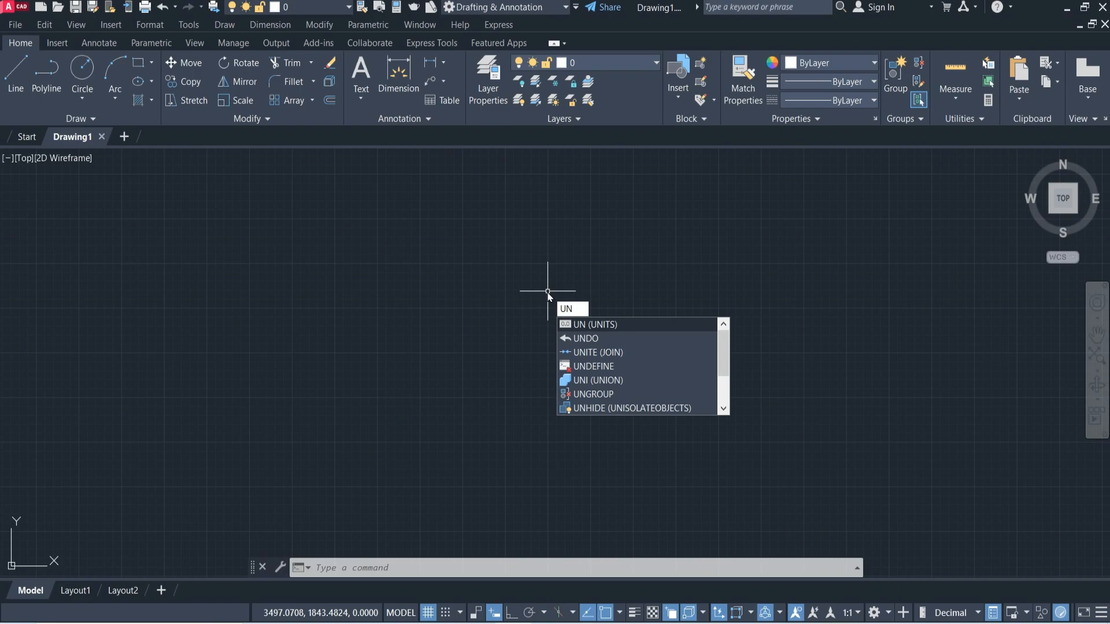
pyautogui.press('Return')
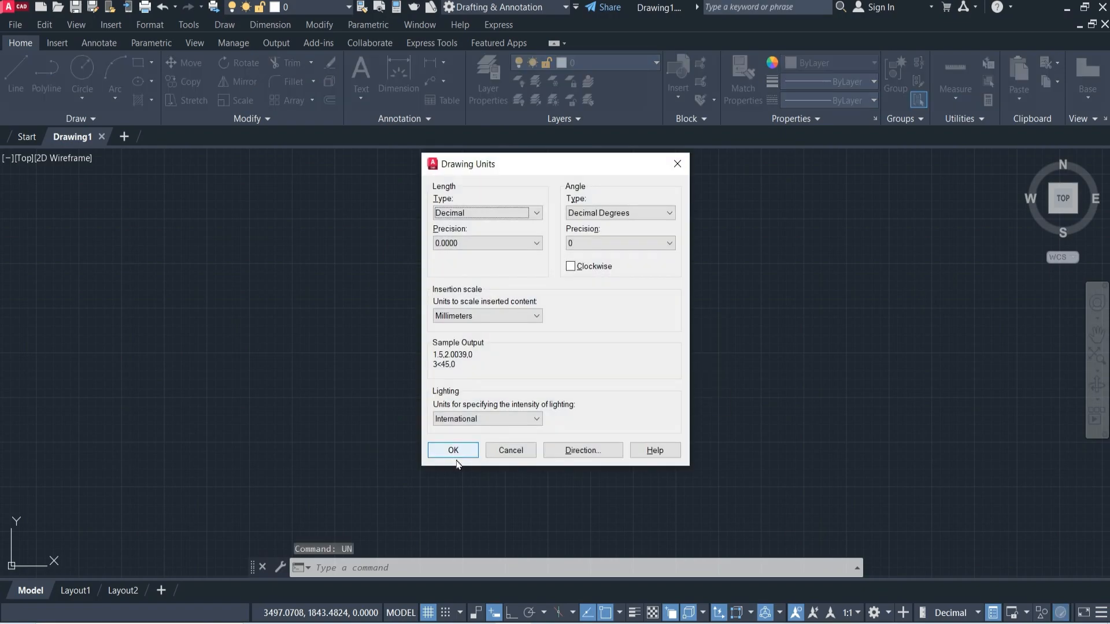
pyautogui.click(491, 243)
pyautogui.click(496, 258)
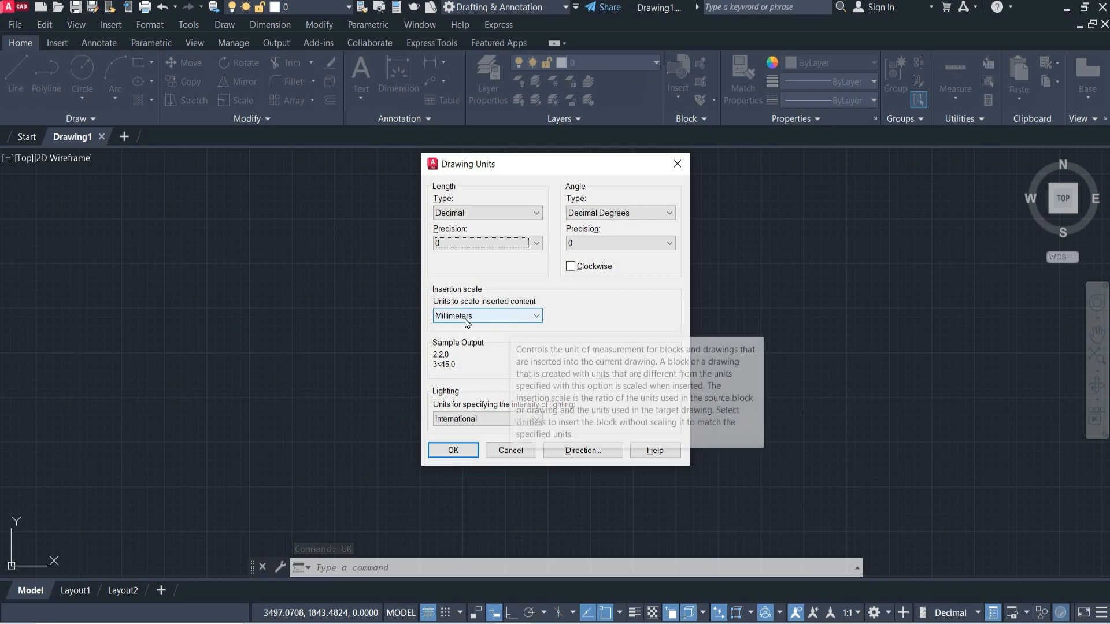
pyautogui.click(496, 420)
pyautogui.click(496, 420)
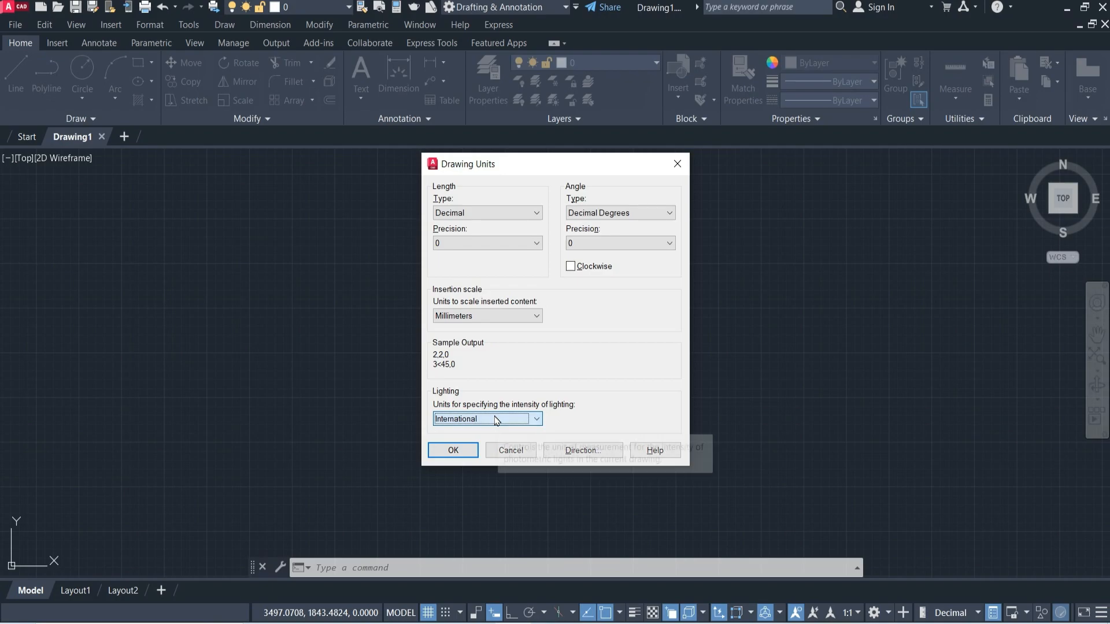
pyautogui.click(458, 450)
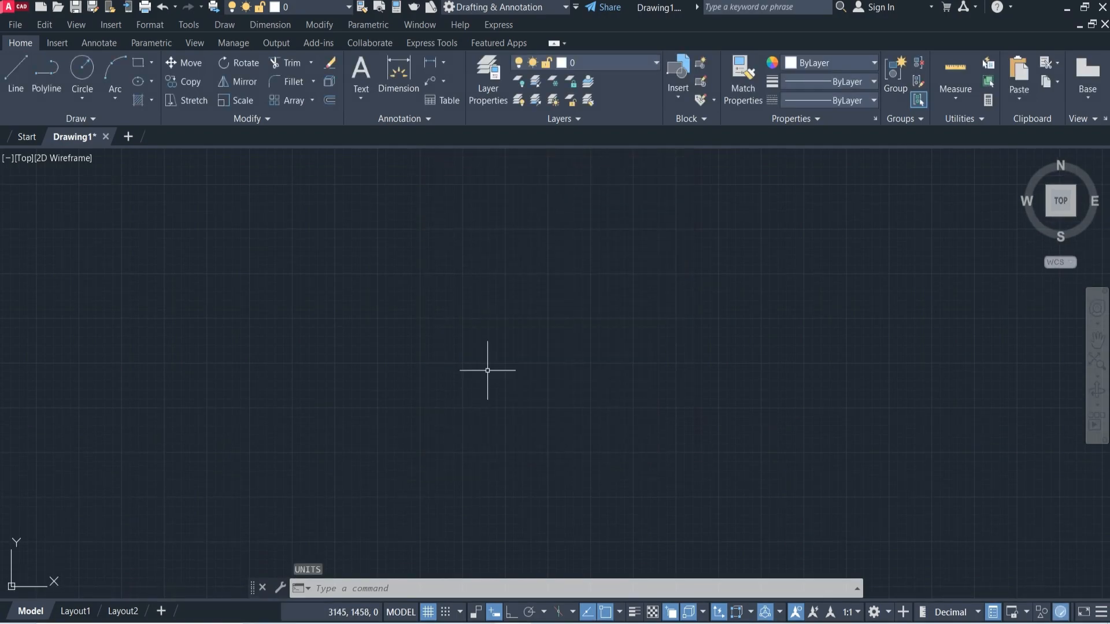
# - Set the model space limits from lower left corner 0,0 to upper right corner 420,297
pyautogui.write('LIMITS')
pyautogui.press('Return')
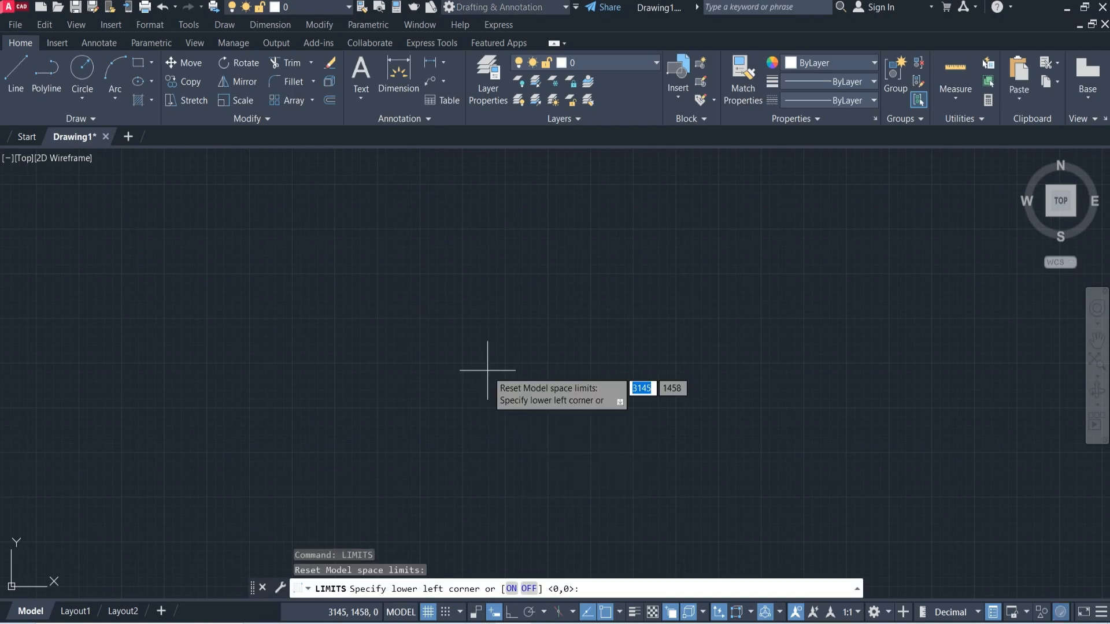
pyautogui.write('0')
pyautogui.press('Tab')
pyautogui.write('0')
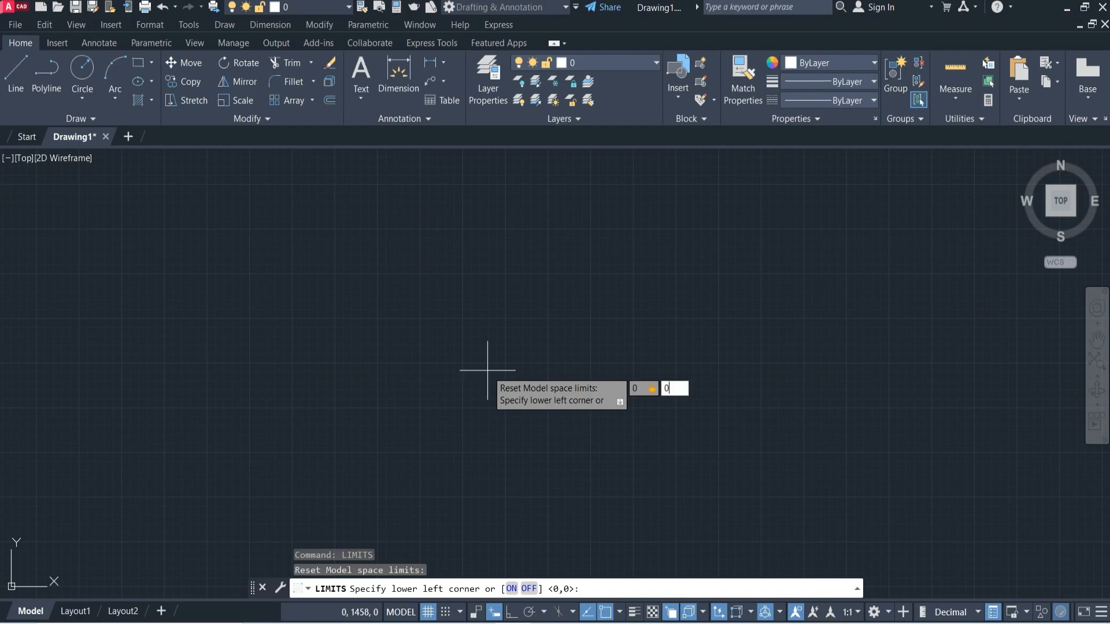
pyautogui.press('Return')
pyautogui.write('420')
pyautogui.press('Tab')
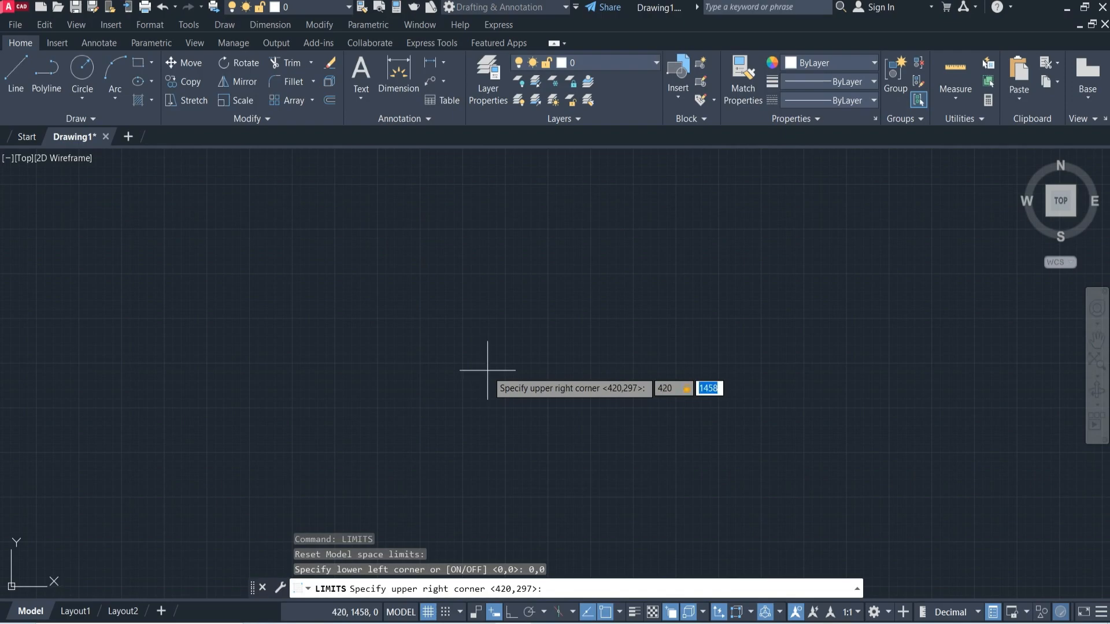
pyautogui.write('297')
pyautogui.press('Return')
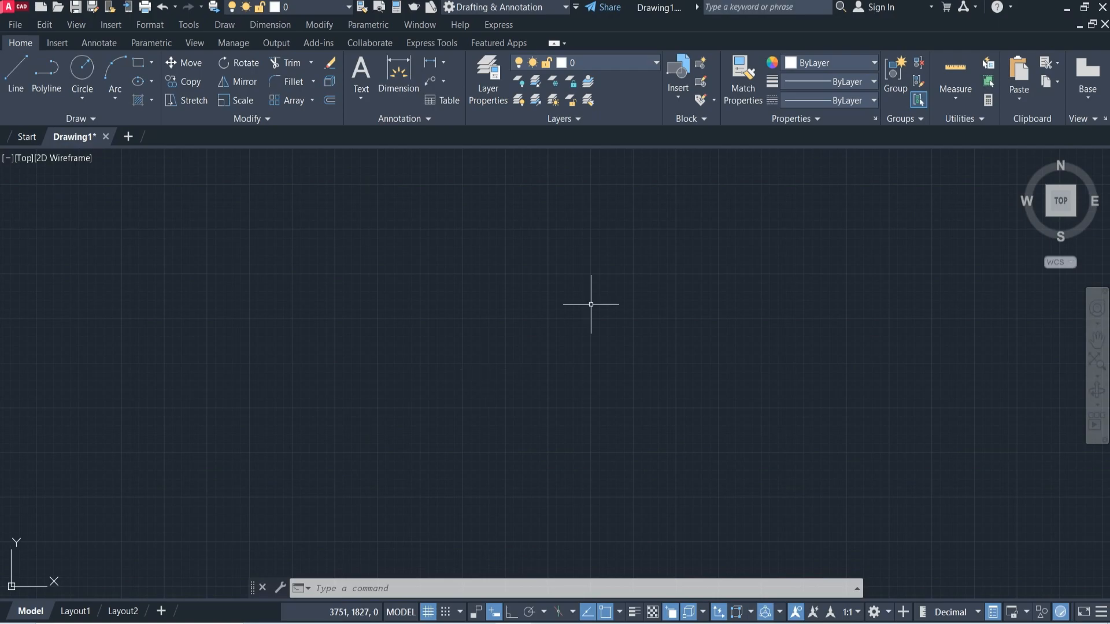
# - Zoom to the whole drawing with the Zoom command's All option
pyautogui.write('z')
pyautogui.press('Return')
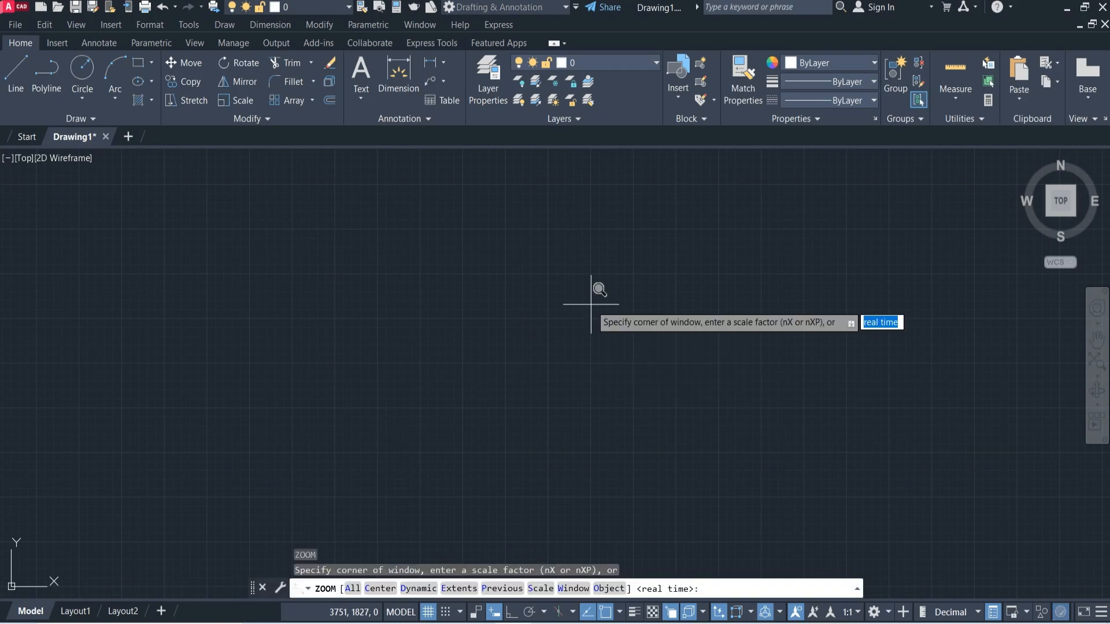
pyautogui.write('a')
pyautogui.press('Return')
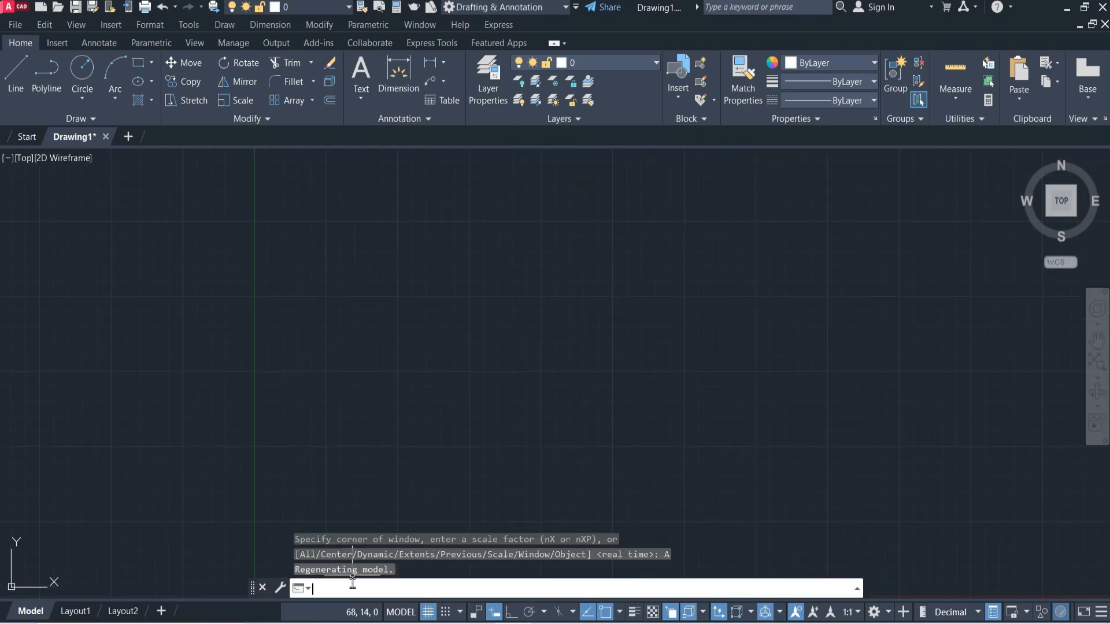
pyautogui.scroll(-10, 515, 403)
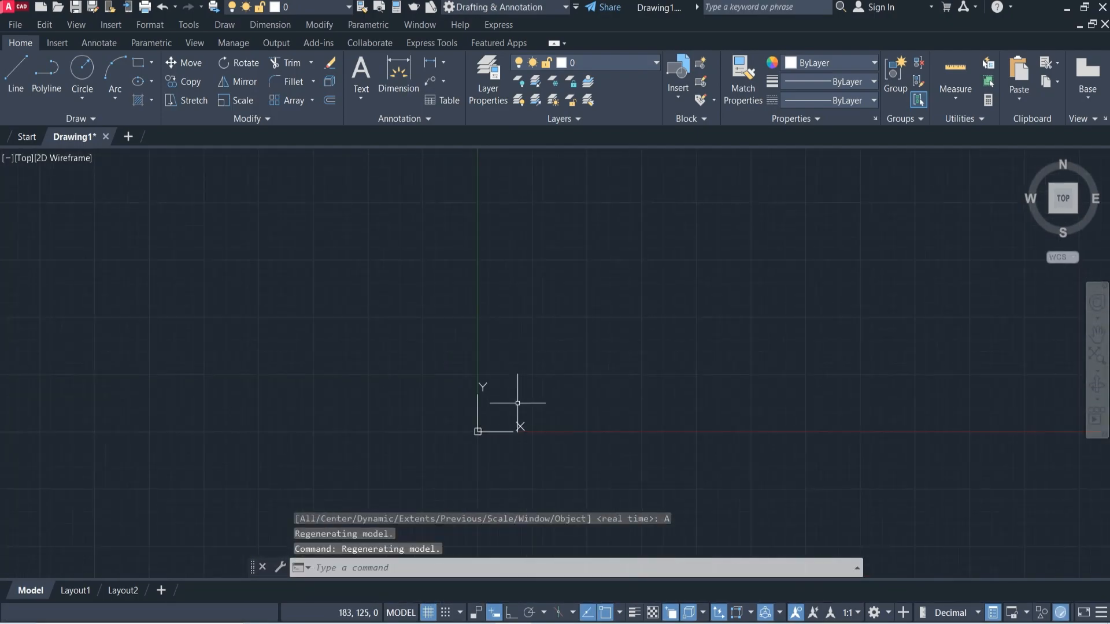
# - Turn off the display of the grid beyond the limits in the drafting settings
pyautogui.rightClick(474, 612)
pyautogui.press('Escape')
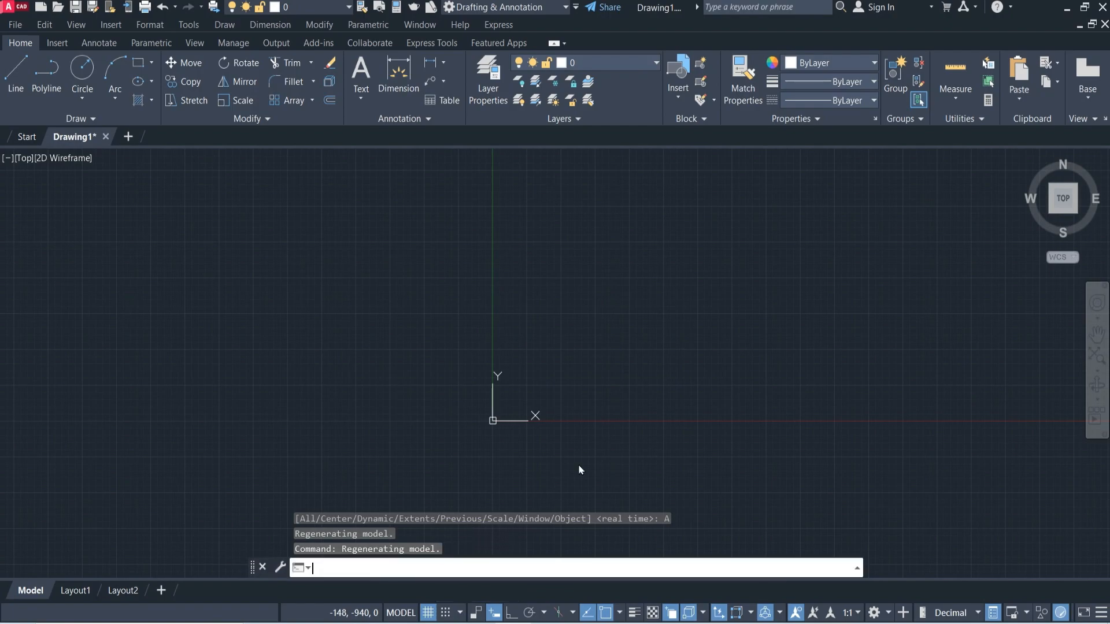
pyautogui.click(584, 409)
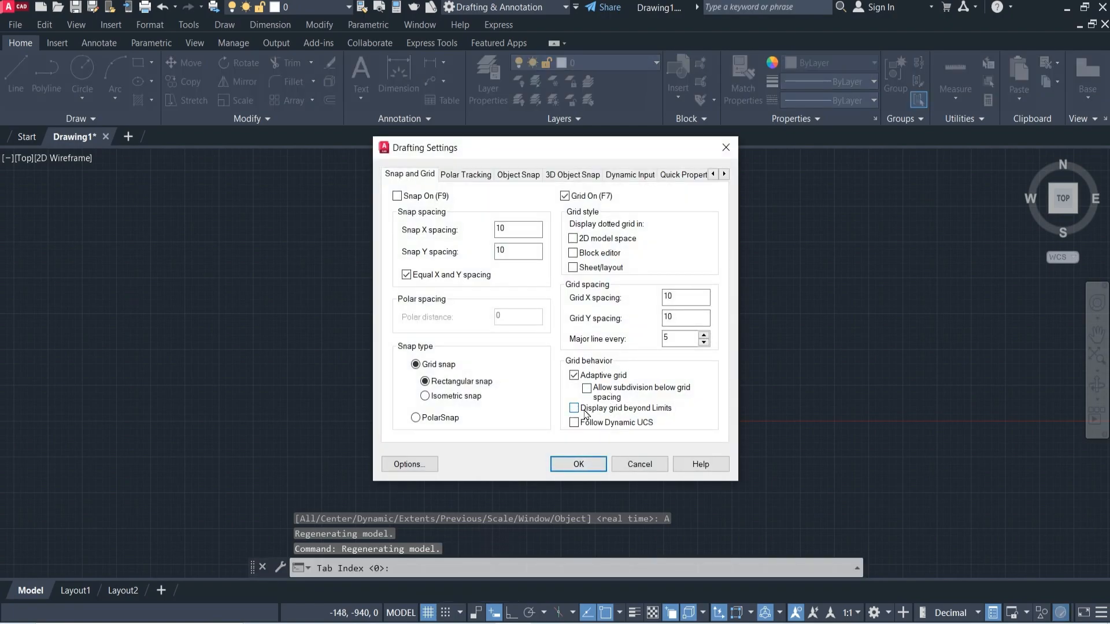
pyautogui.click(578, 465)
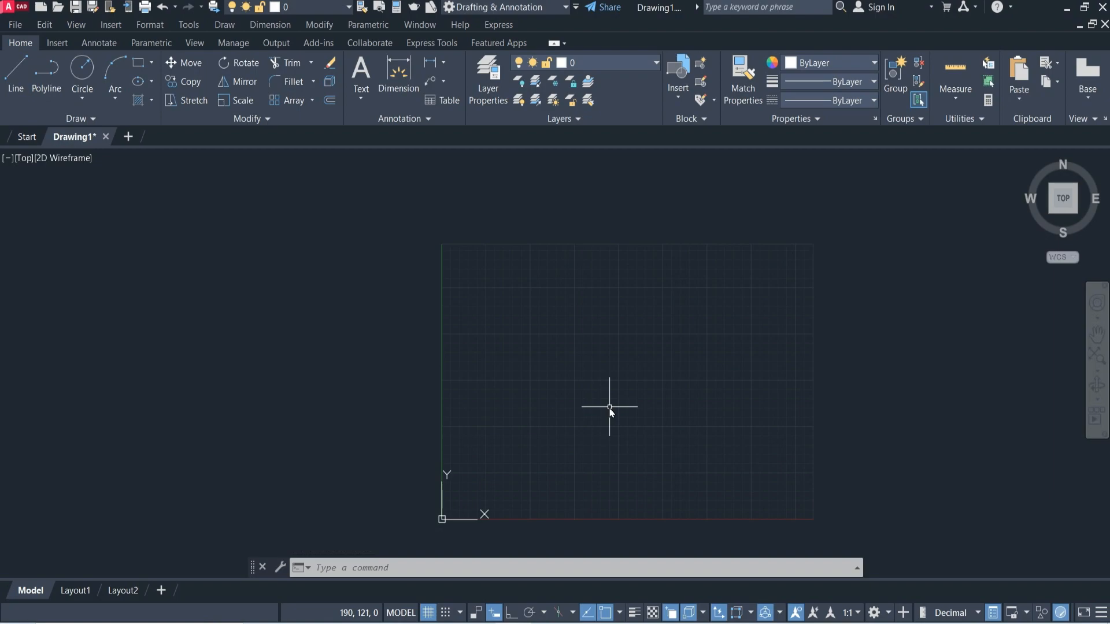
# - Modify the ISO-25 dimension style by setting its arrow size to 5
pyautogui.write('D')
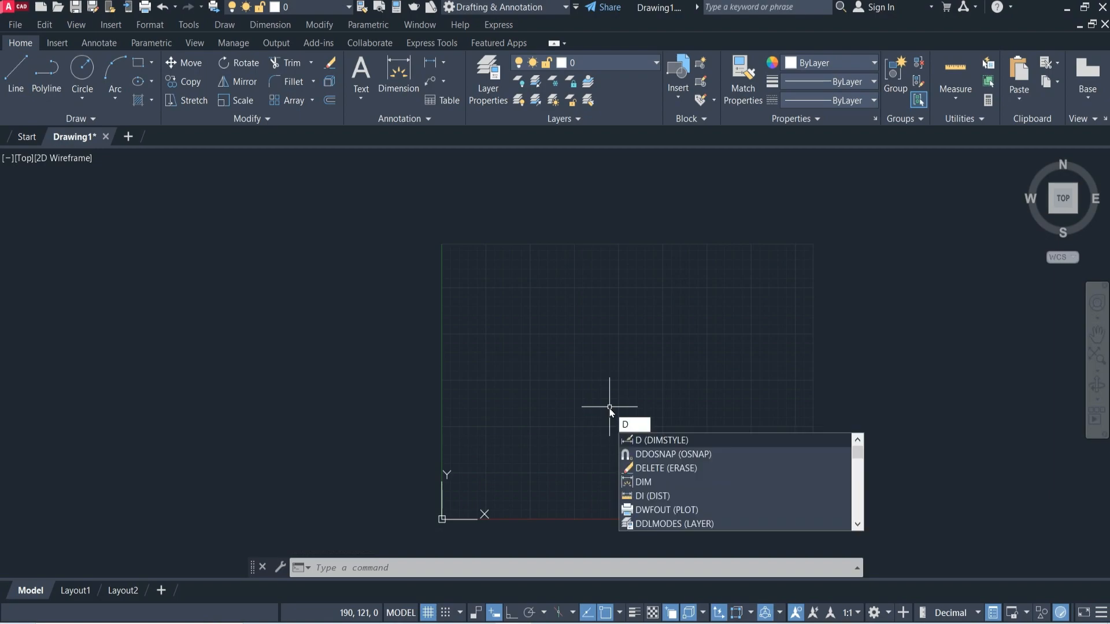
pyautogui.press('Return')
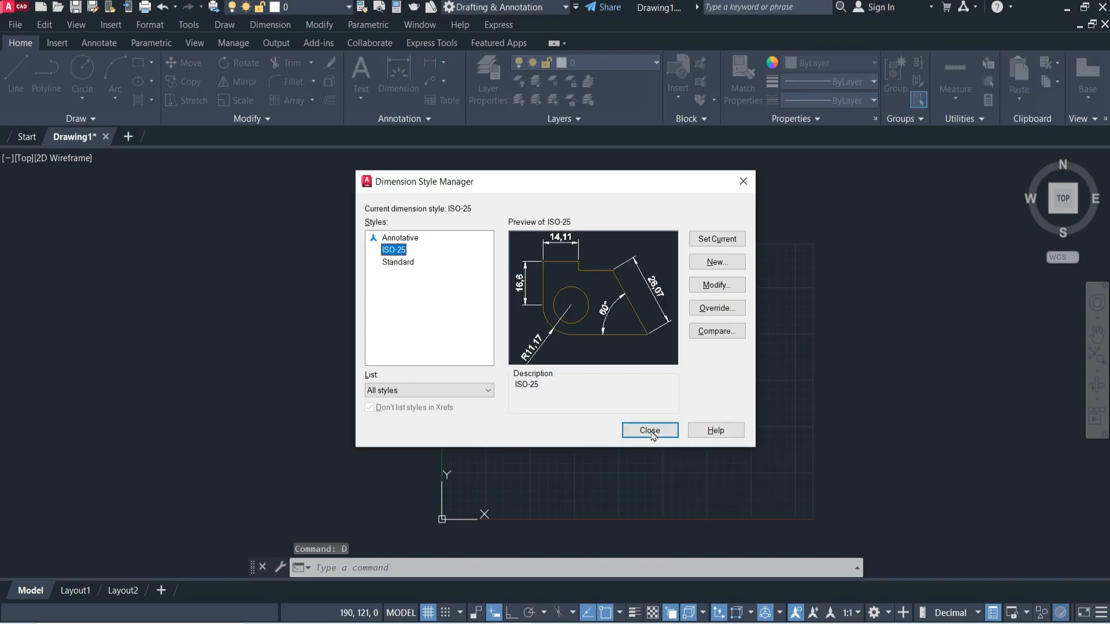
pyautogui.click(729, 286)
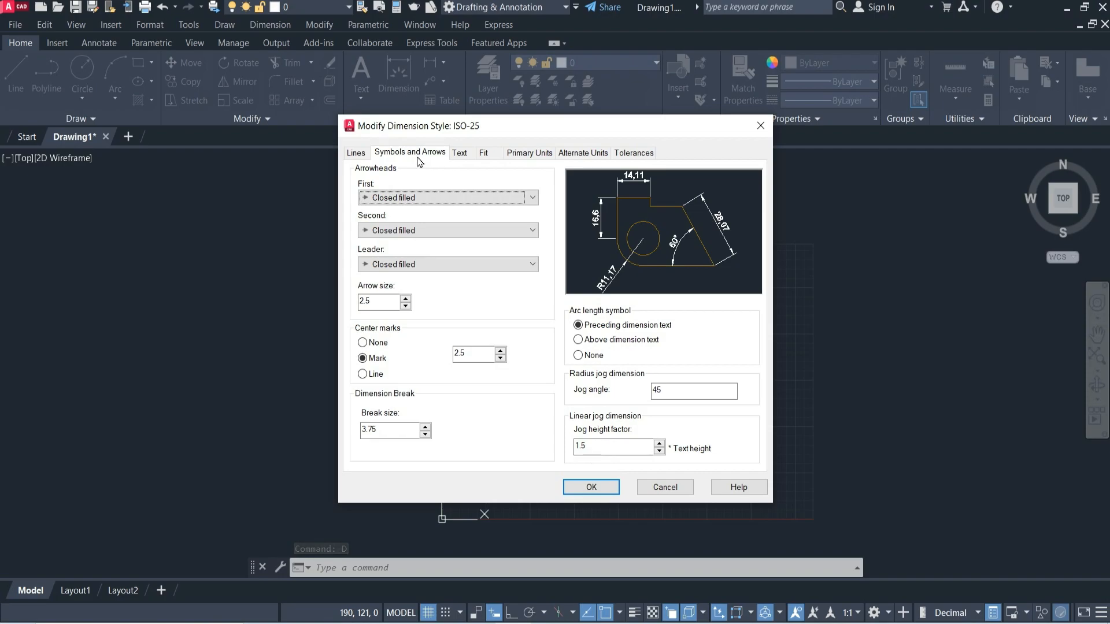
pyautogui.click(378, 302)
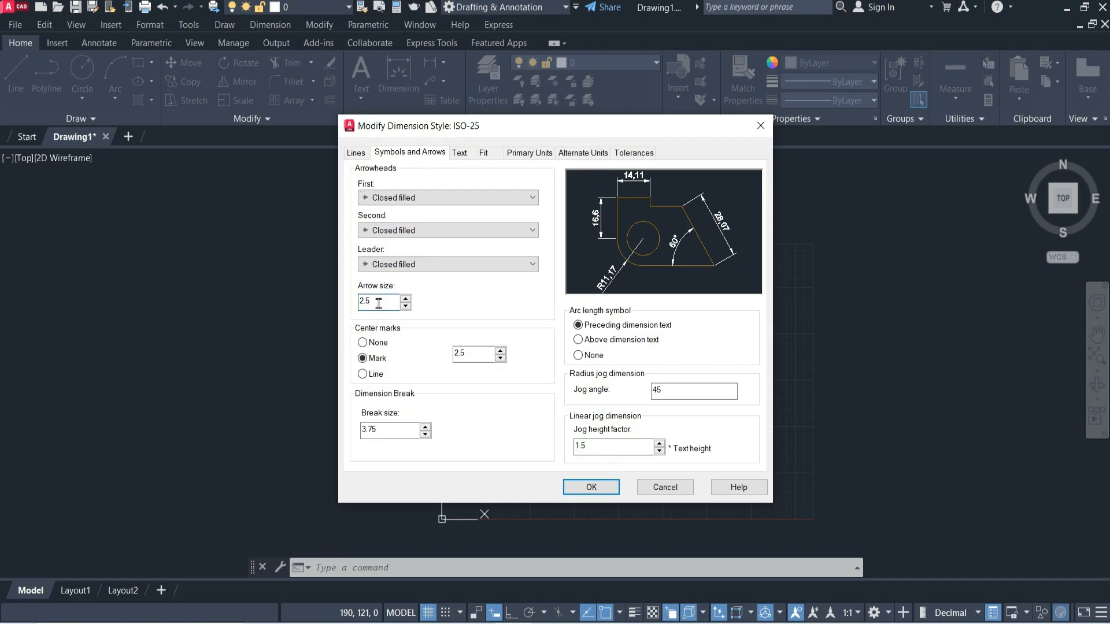
pyautogui.press('BackSpace')
pyautogui.press('BackSpace')
pyautogui.press('BackSpace')
pyautogui.write('5')
# - Set the text height of the ISO-25 dimension style to 5
pyautogui.click(464, 152)
pyautogui.press('BackSpace')
pyautogui.press('BackSpace')
pyautogui.press('BackSpace')
pyautogui.write('5')
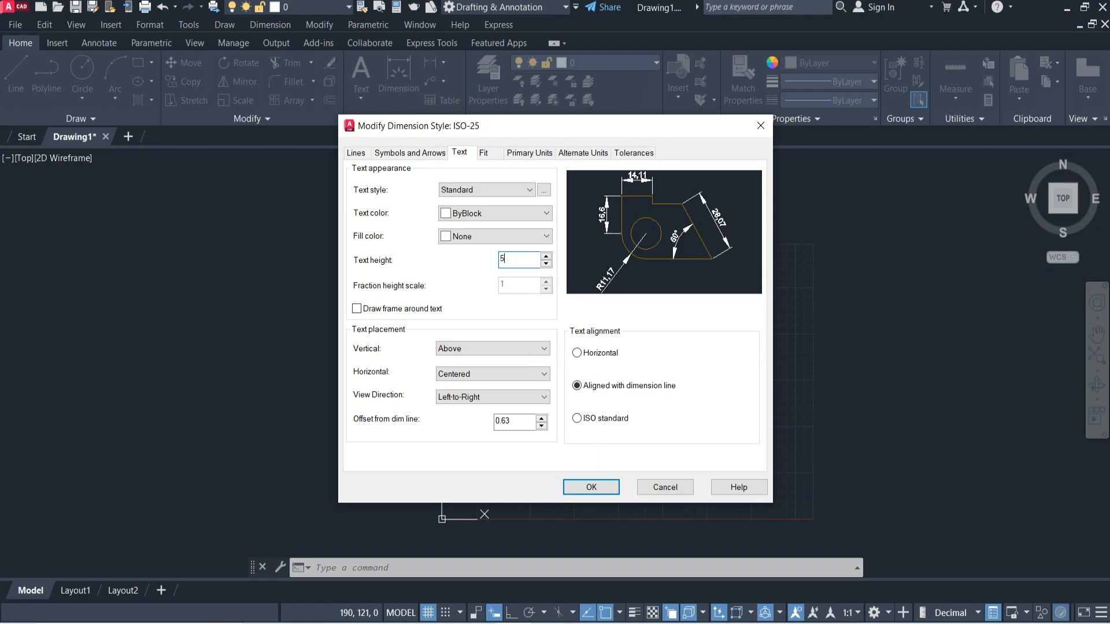
# - Set the linear dimension precision of the ISO-25 style's primary units to 0
pyautogui.click(528, 152)
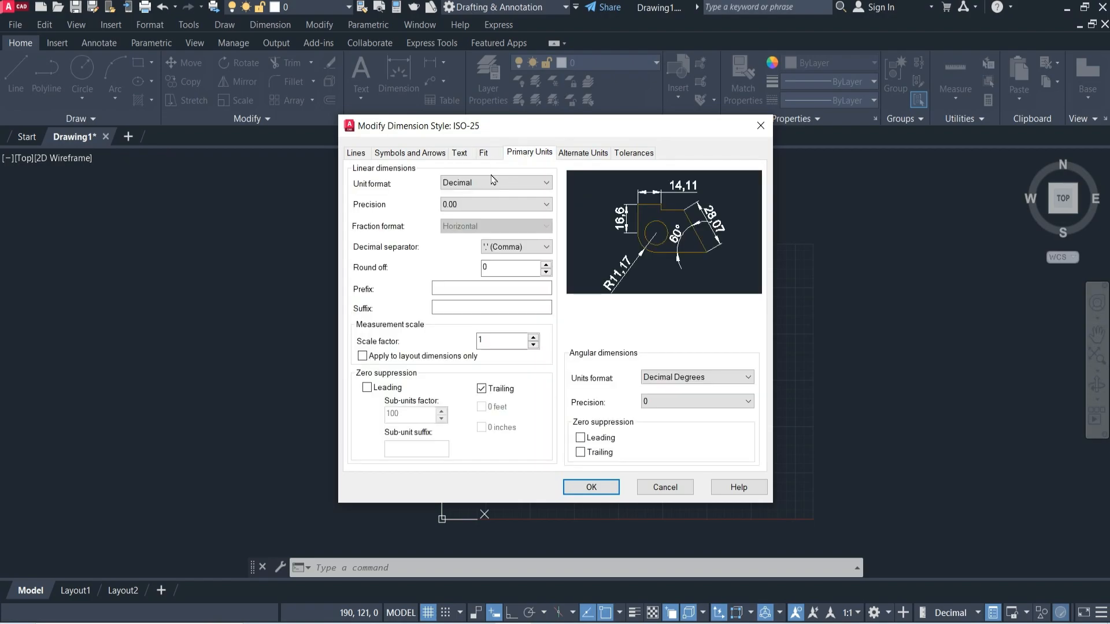
pyautogui.click(496, 204)
pyautogui.click(479, 217)
# - Set the ISO-25 dimension text alignment to Horizontal and make the style current
pyautogui.click(459, 153)
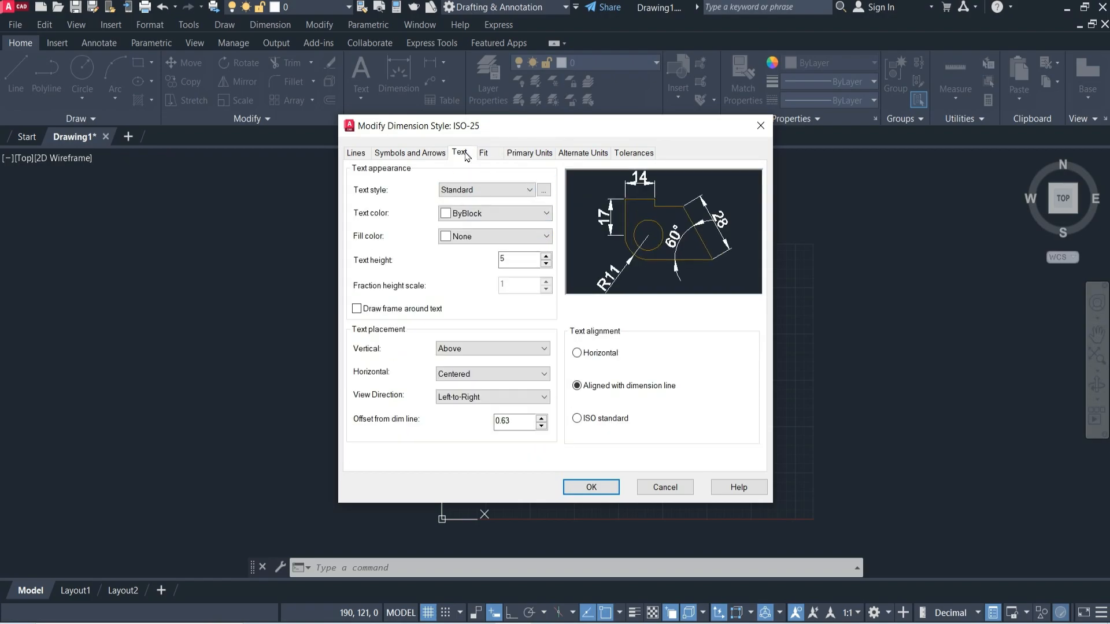
pyautogui.click(600, 355)
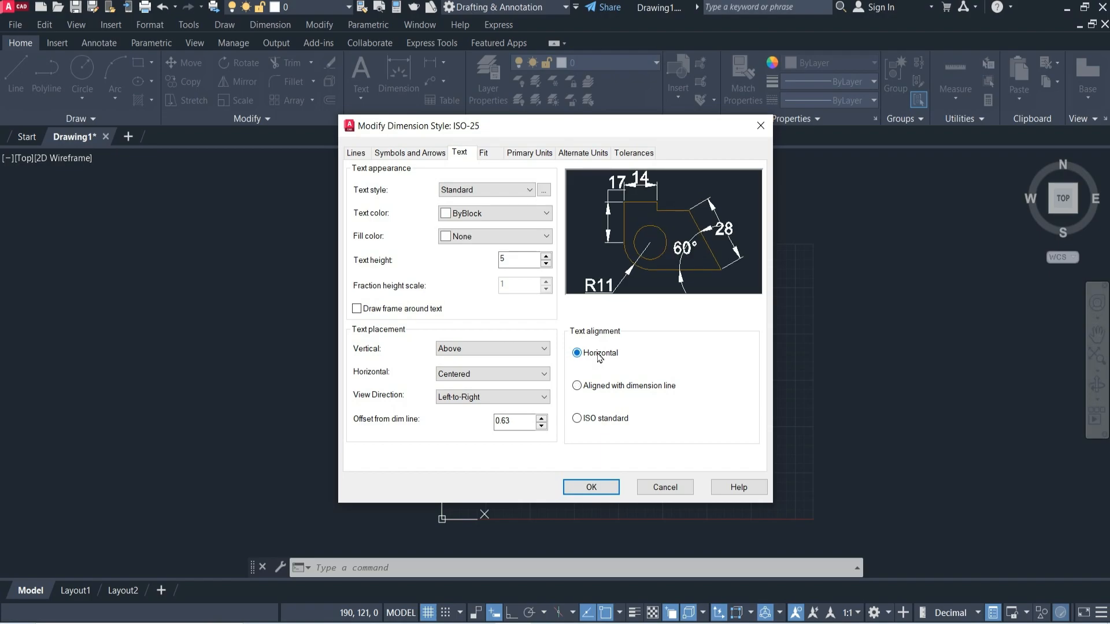
pyautogui.click(596, 487)
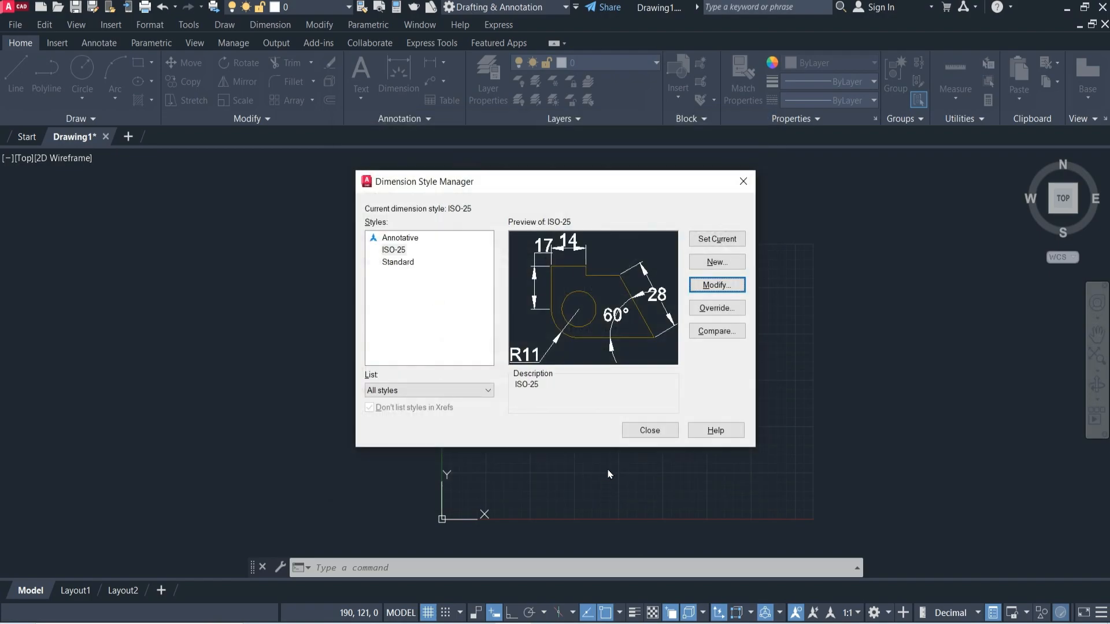
pyautogui.click(703, 242)
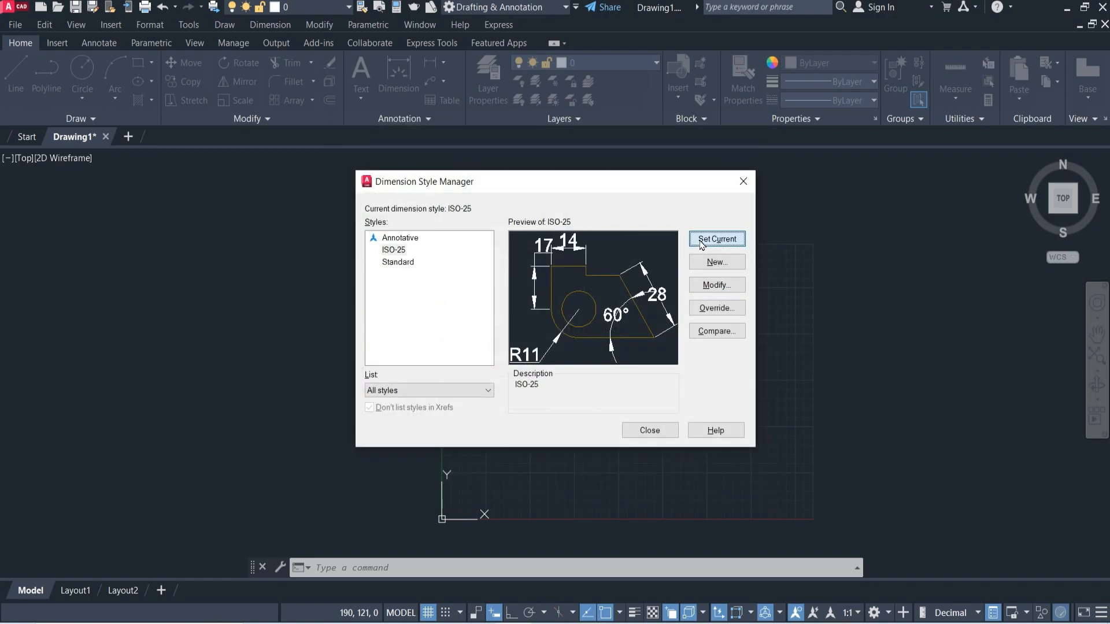
pyautogui.click(651, 435)
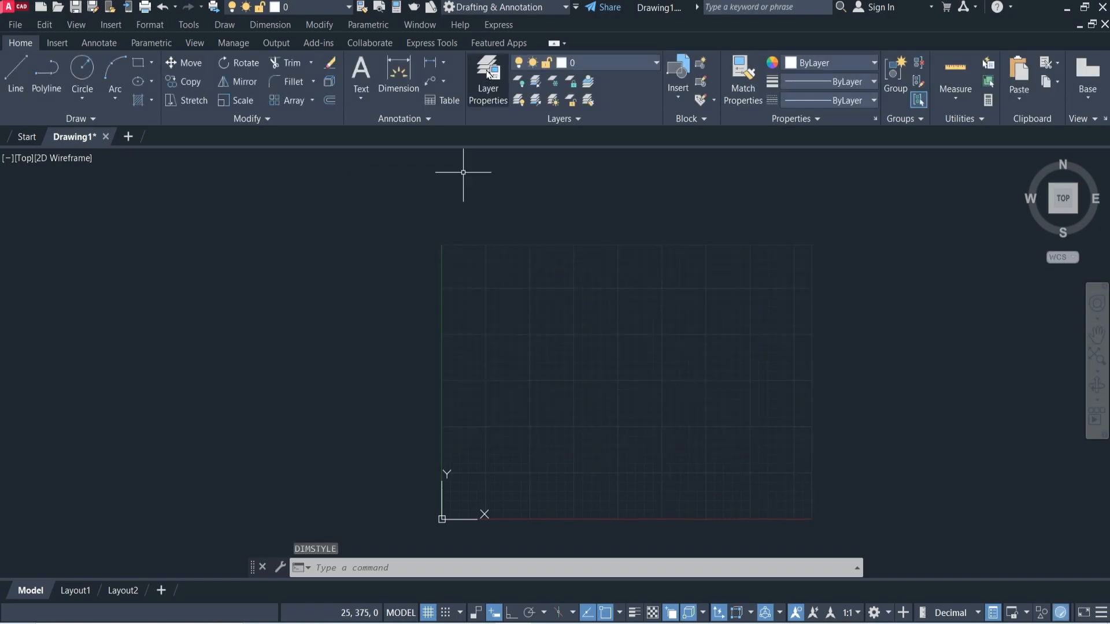
# - Create a new layer named "line" in the layer properties
pyautogui.click(488, 74)
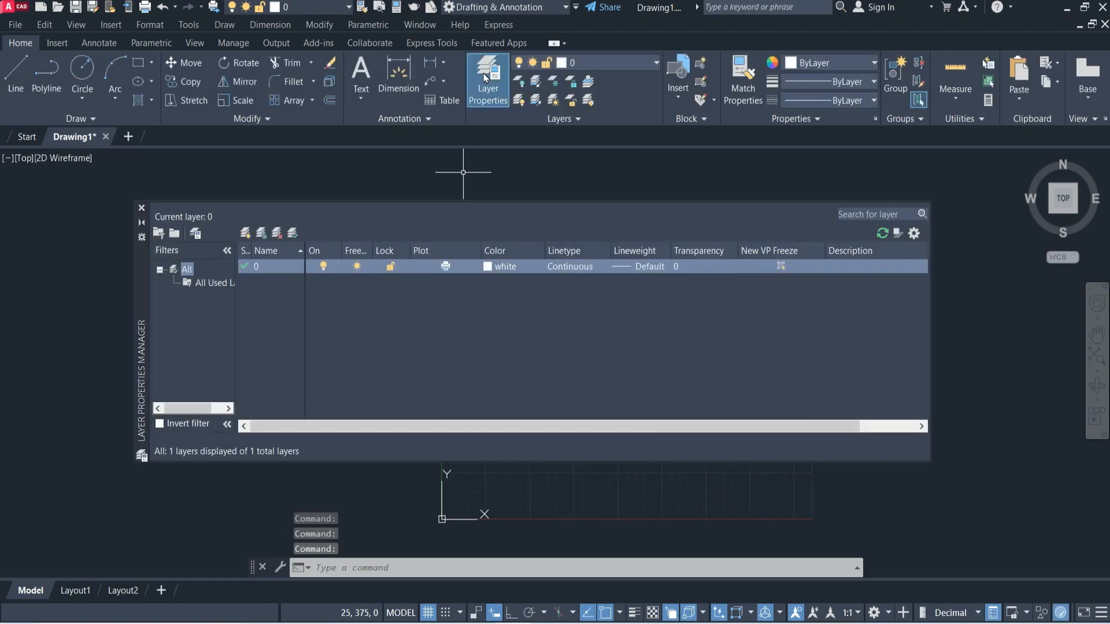
pyautogui.click(245, 232)
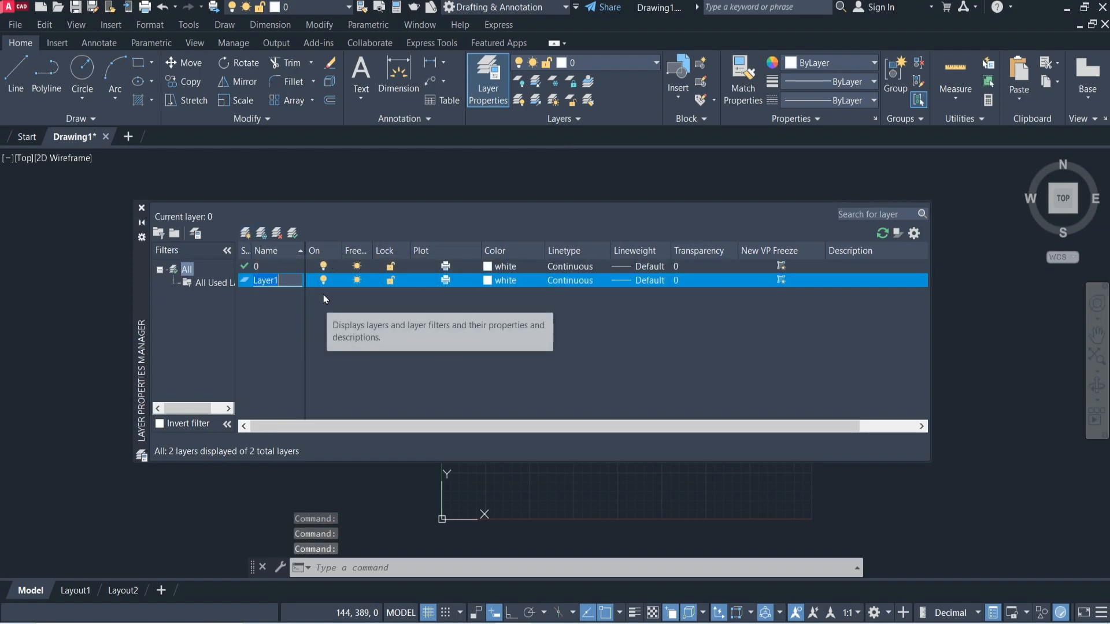
pyautogui.press('BackSpace')
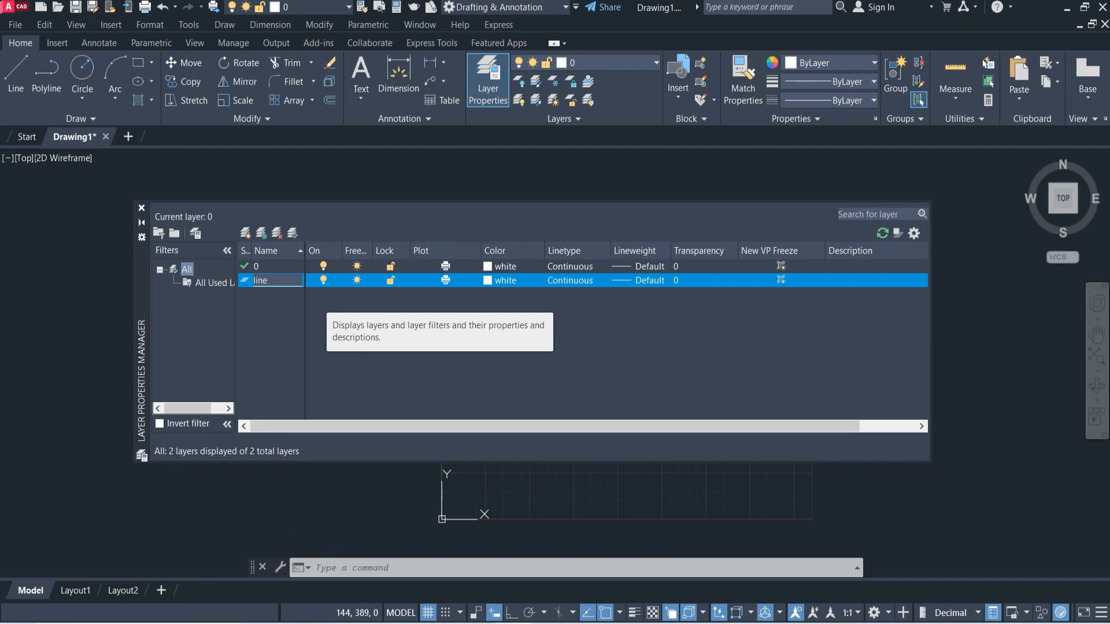
pyautogui.press('Return')
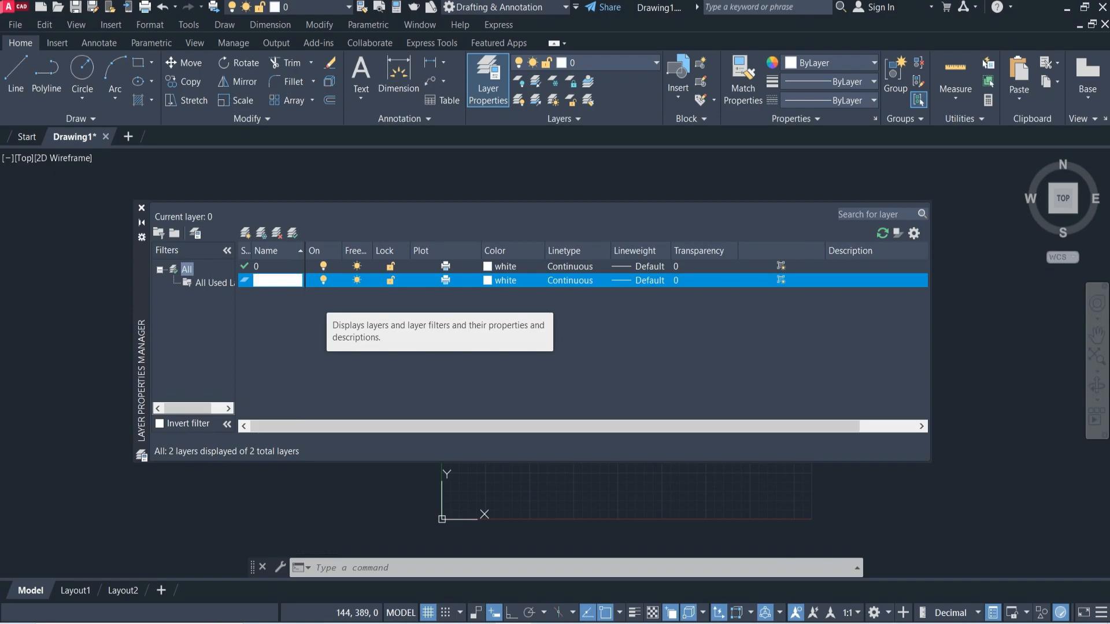
# - Add another layer named "circle"
pyautogui.click(245, 234)
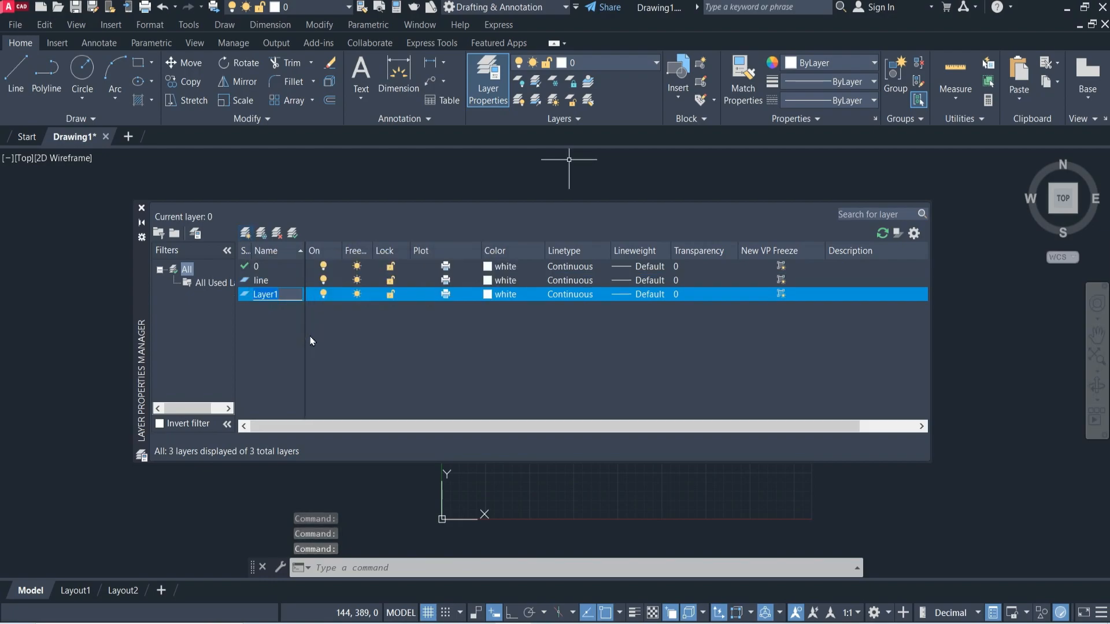
pyautogui.press('BackSpace')
pyautogui.write('circle')
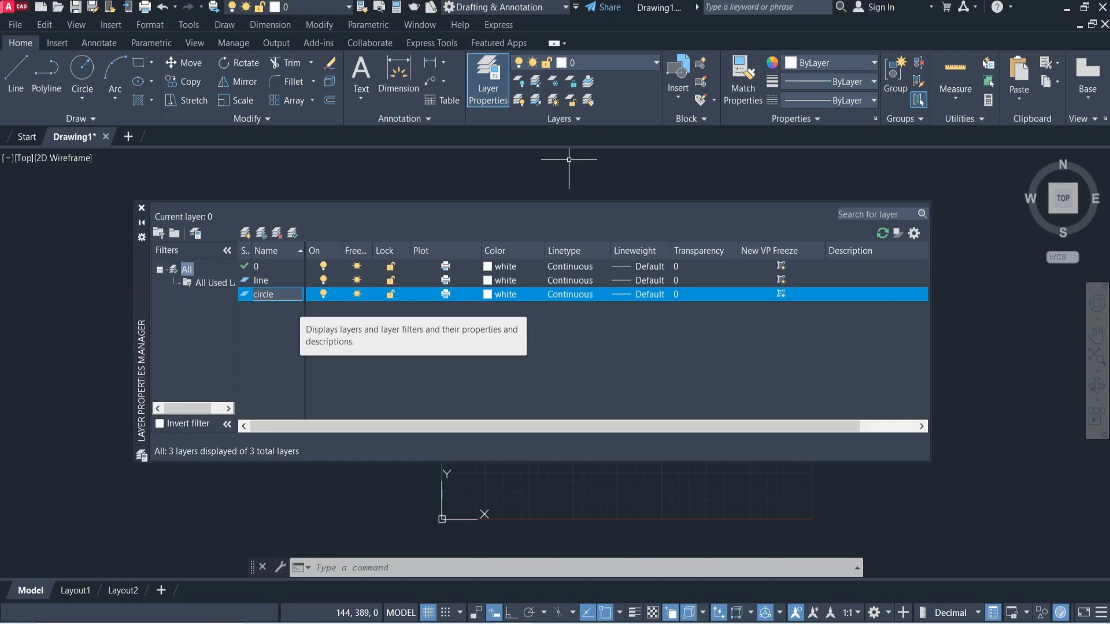
pyautogui.press('Return')
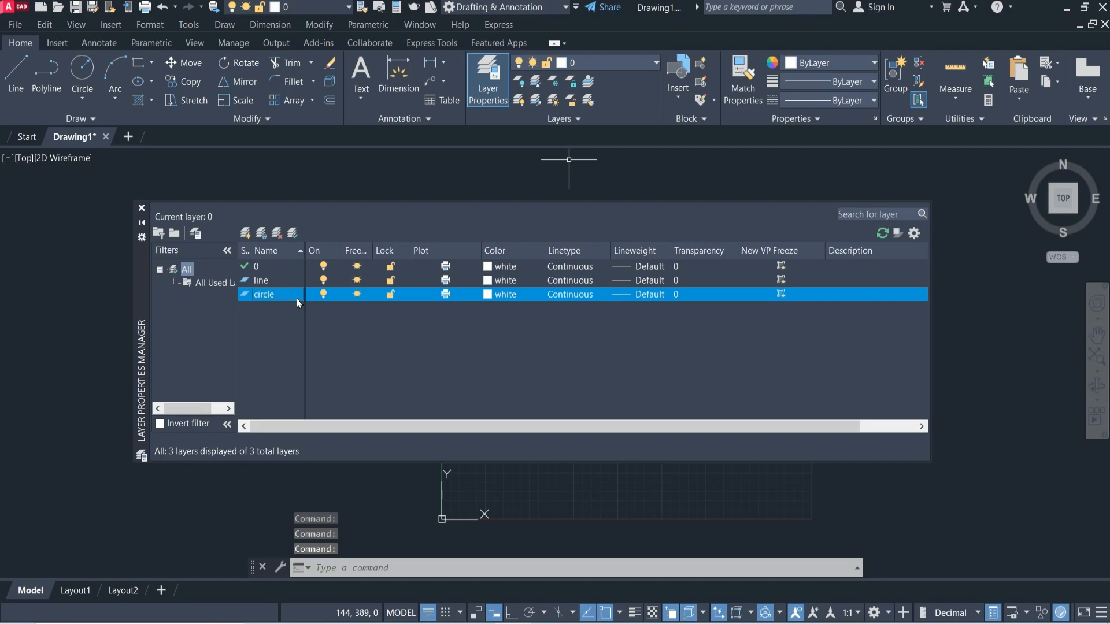
# - Add another layer named "arc"
pyautogui.click(246, 233)
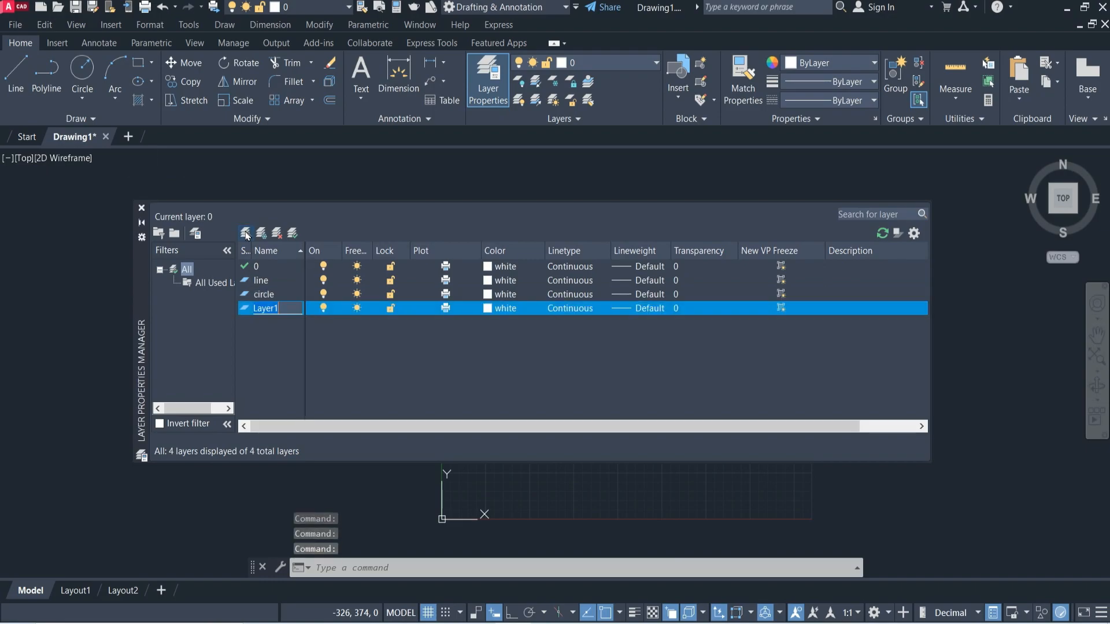
pyautogui.press('BackSpace')
pyautogui.write('arc')
pyautogui.press('Return')
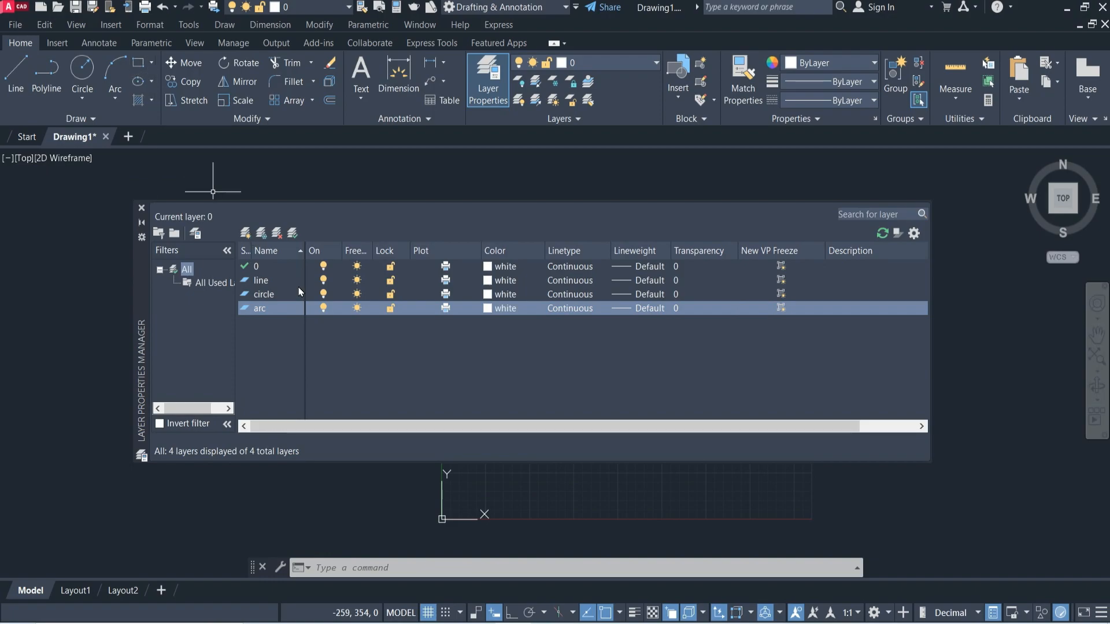
# - Add two more layers named "rec" and "dim"
pyautogui.click(245, 234)
pyautogui.write('rec')
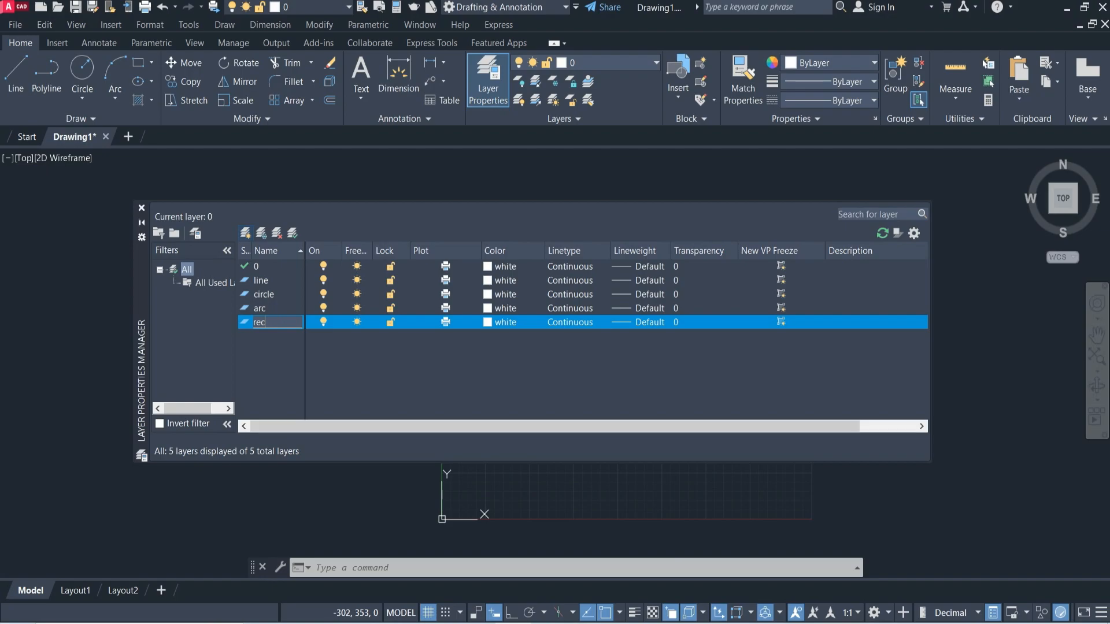
pyautogui.press('Return')
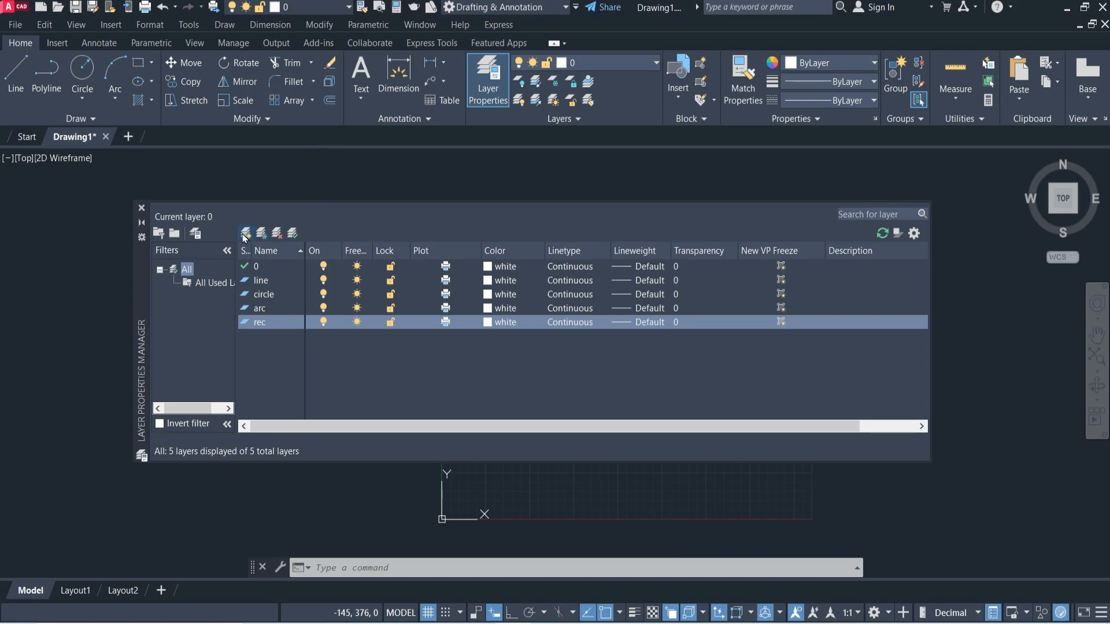
pyautogui.click(245, 233)
pyautogui.write('dim')
pyautogui.press('Return')
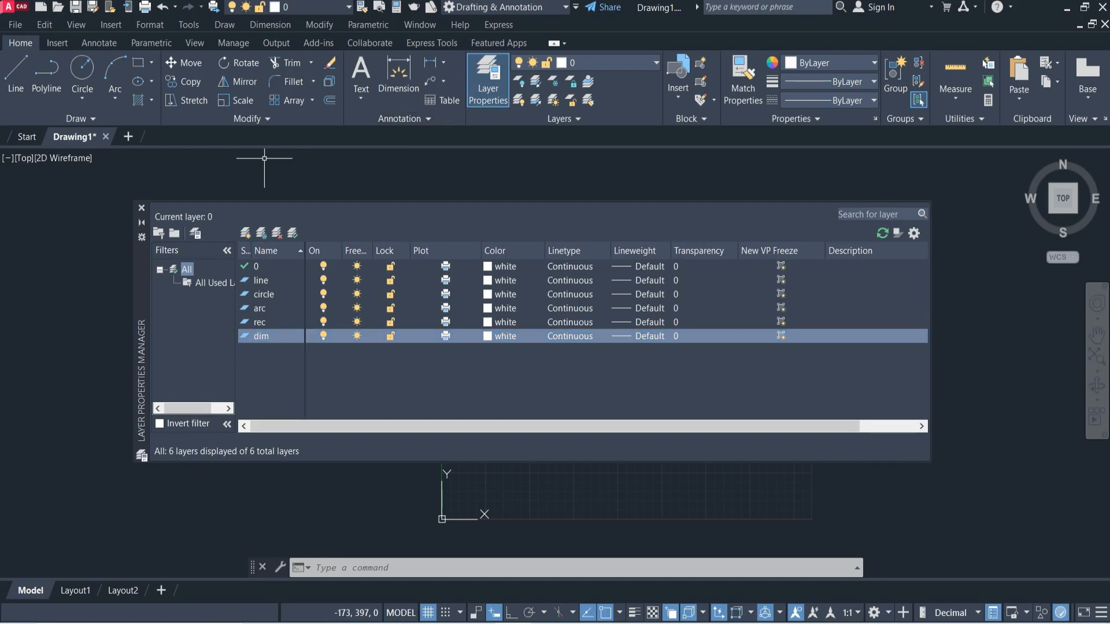
# - Add two further layers named "center line" and "line weight"
pyautogui.click(247, 234)
pyautogui.press('BackSpace')
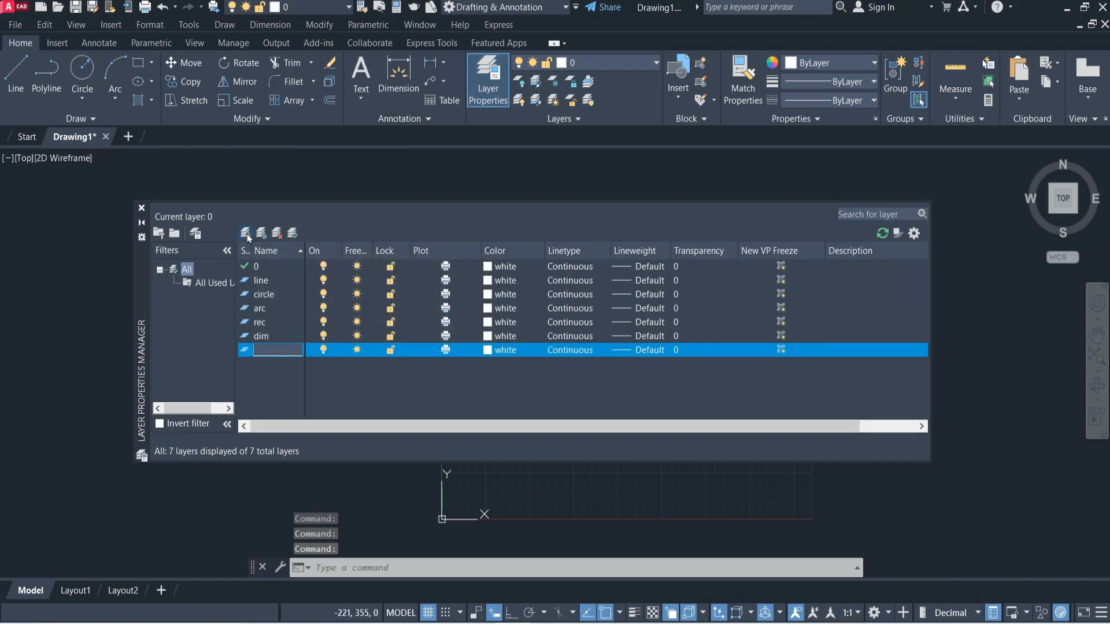
pyautogui.write('center line')
pyautogui.press('Return')
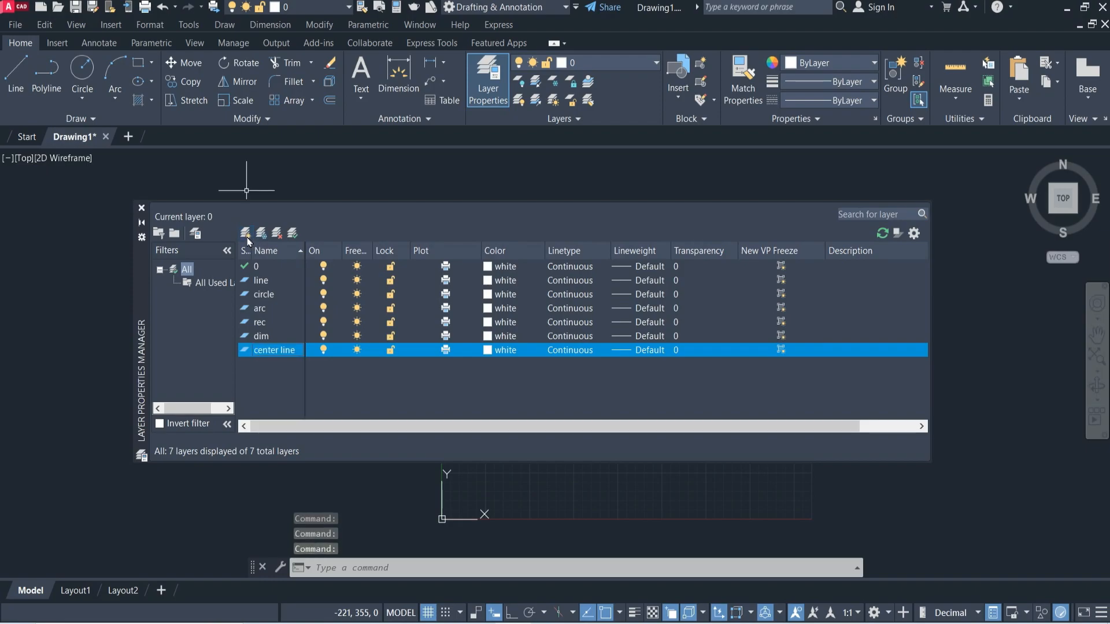
pyautogui.click(245, 233)
pyautogui.write('line weight')
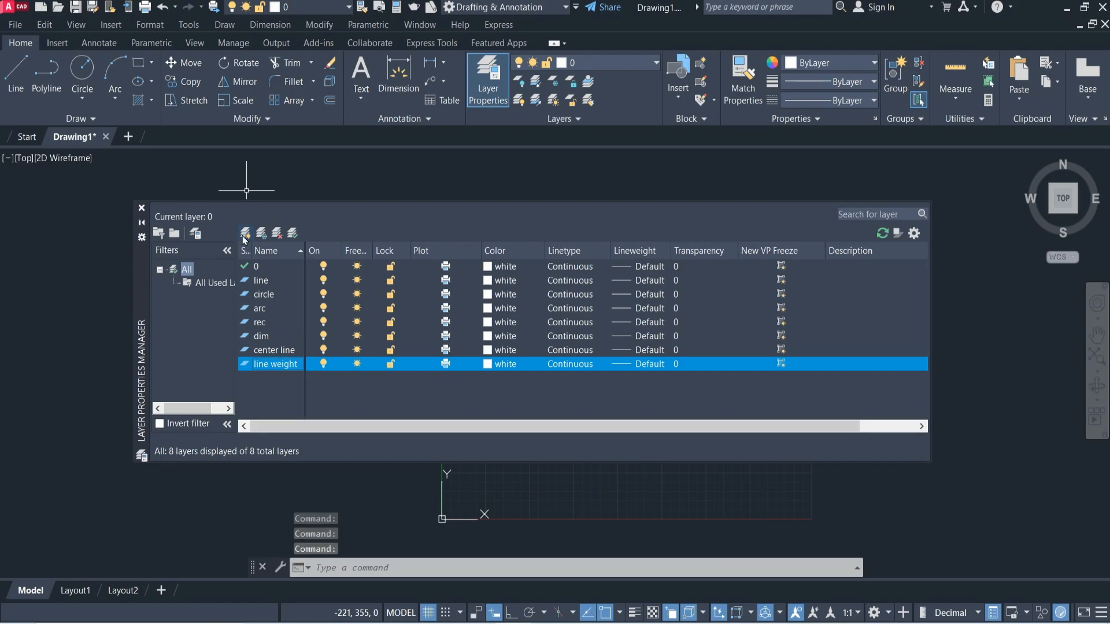
pyautogui.press('Return')
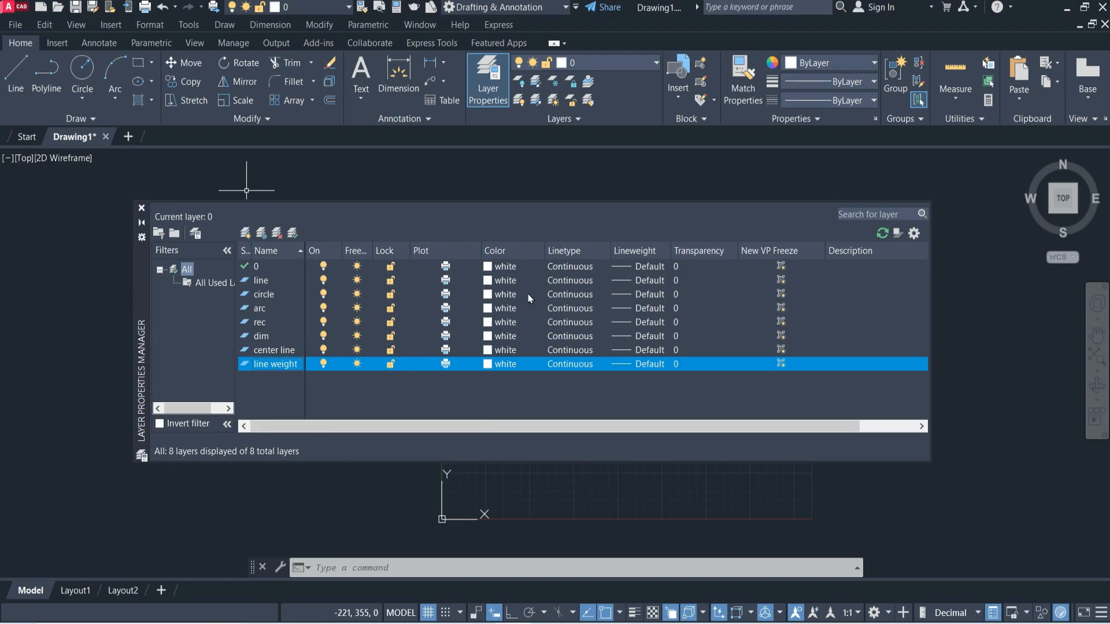
# - Set the line layer's color to red (index 10) and the circle layer's color to magenta (index 210)
pyautogui.click(500, 281)
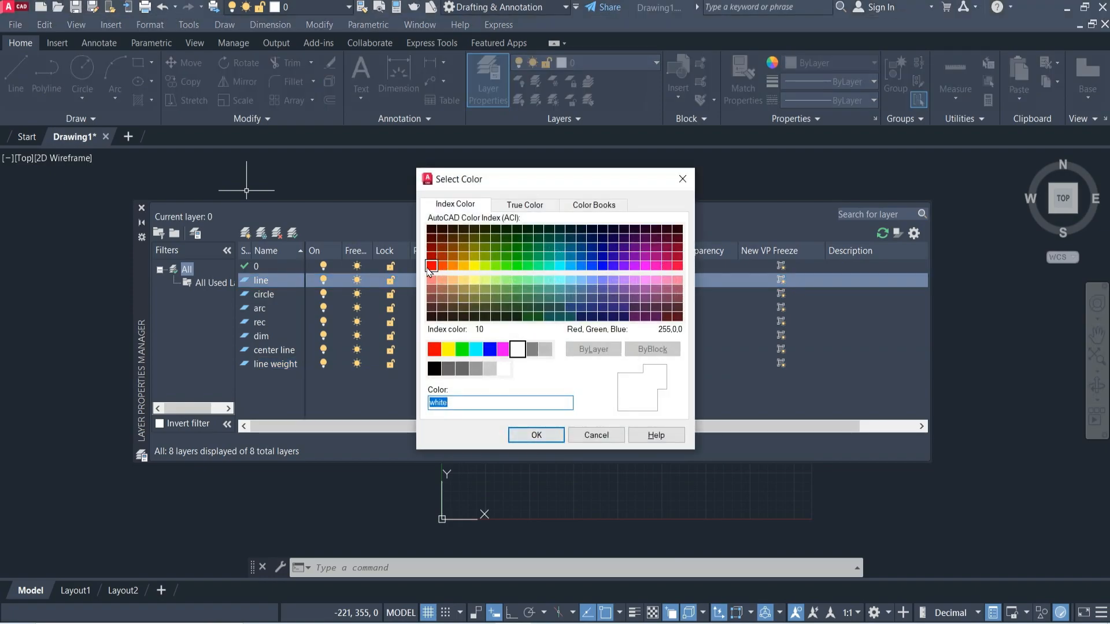
pyautogui.click(431, 266)
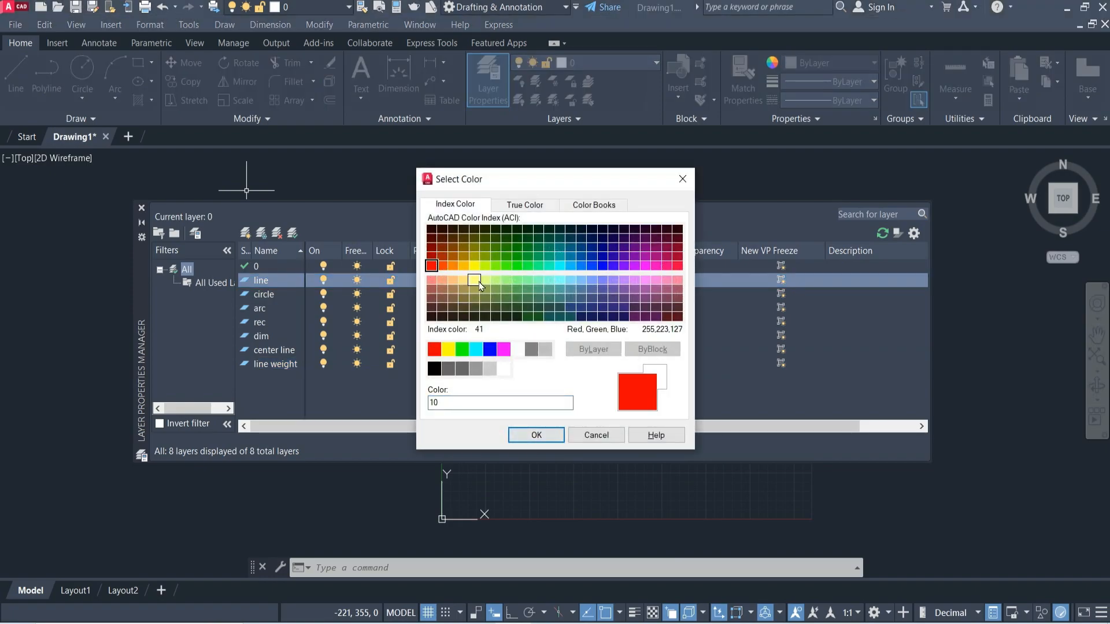
pyautogui.click(536, 435)
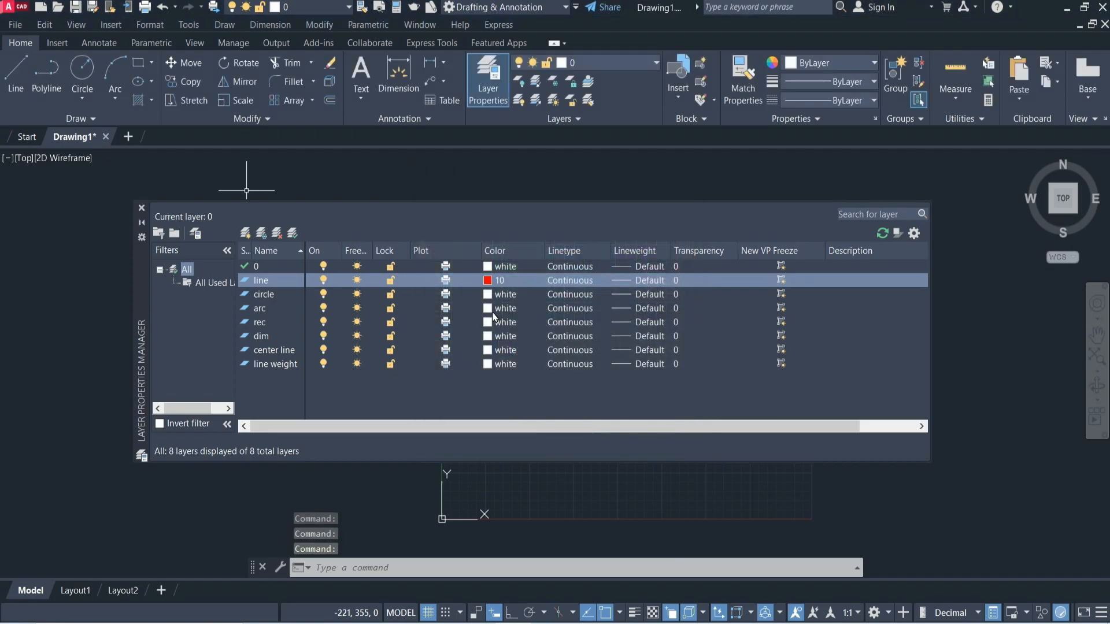
pyautogui.click(490, 297)
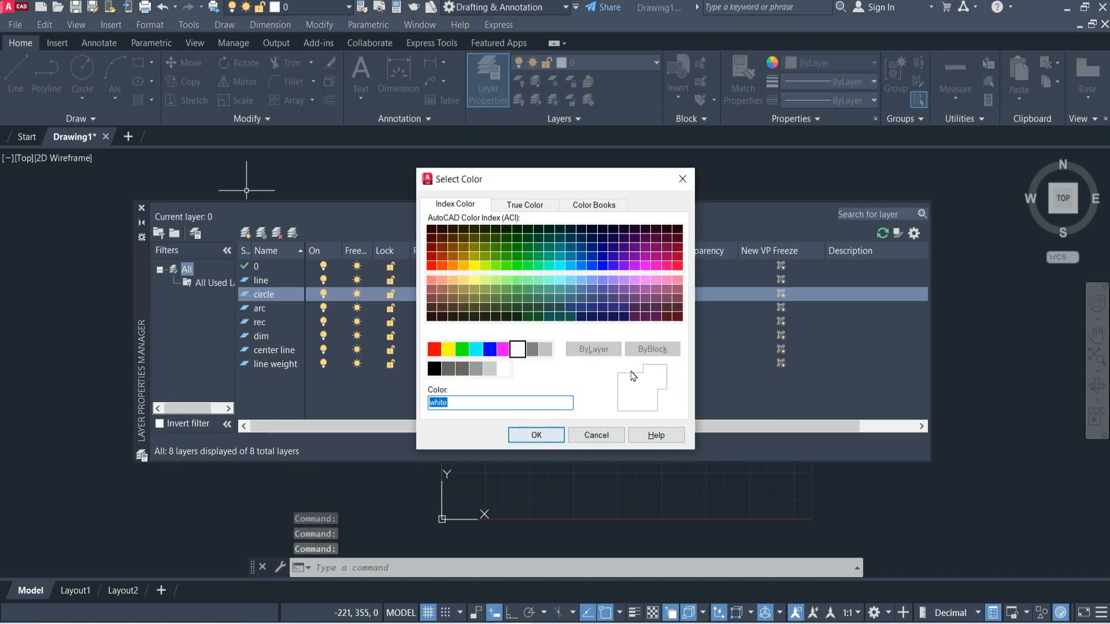
pyautogui.click(645, 266)
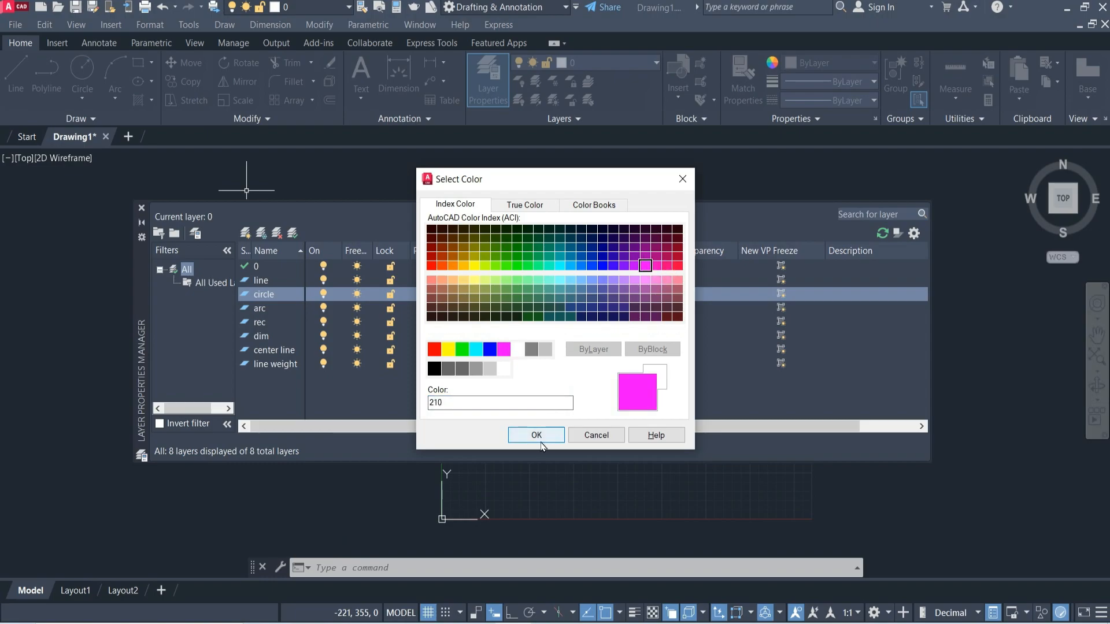
pyautogui.click(537, 435)
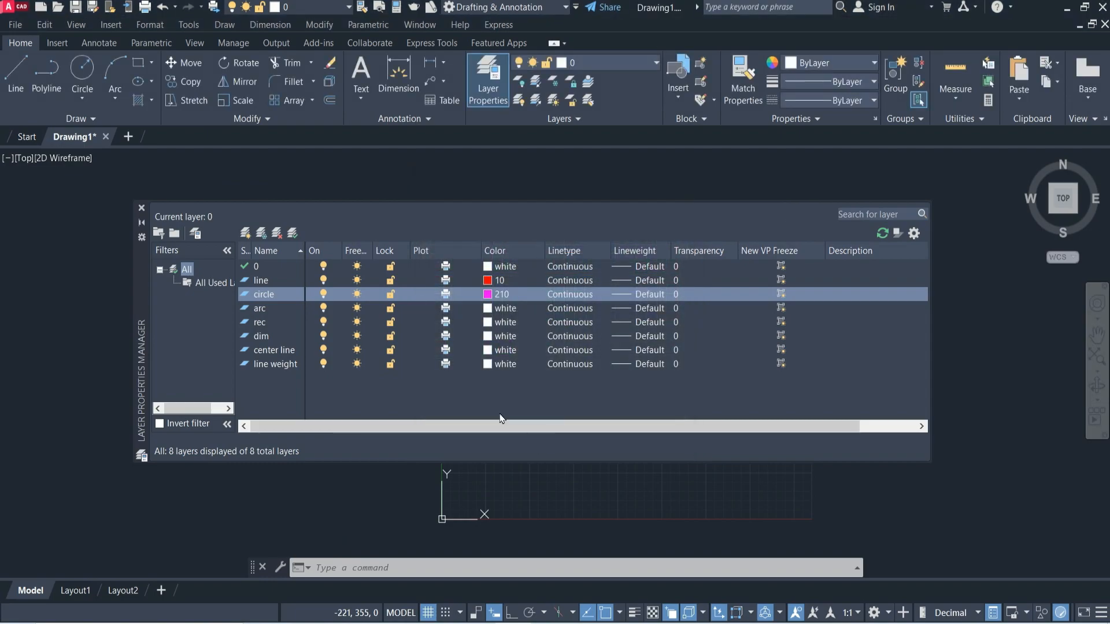
# - Set the arc layer's color to blue (index 170) and the rec layer's color to cyan (index 130)
pyautogui.click(487, 314)
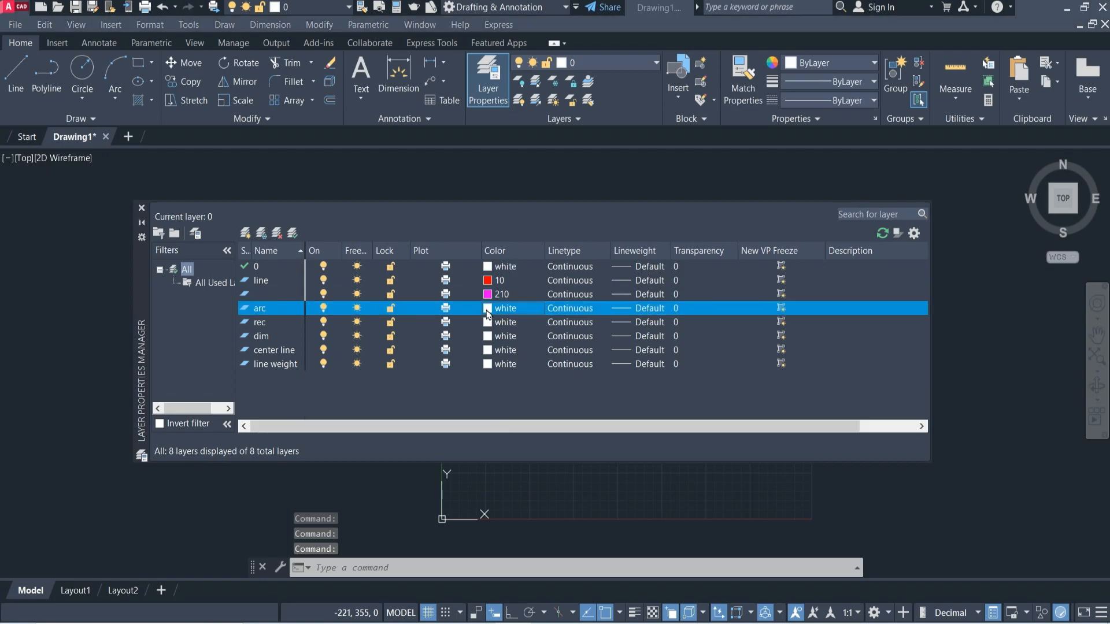
pyautogui.click(487, 314)
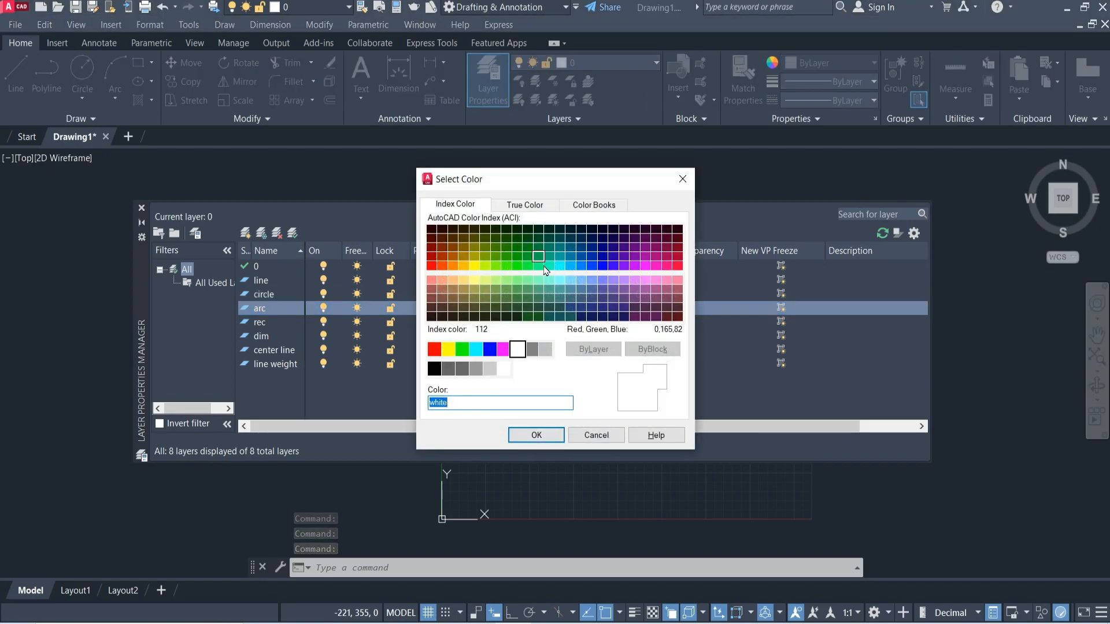
pyautogui.click(602, 265)
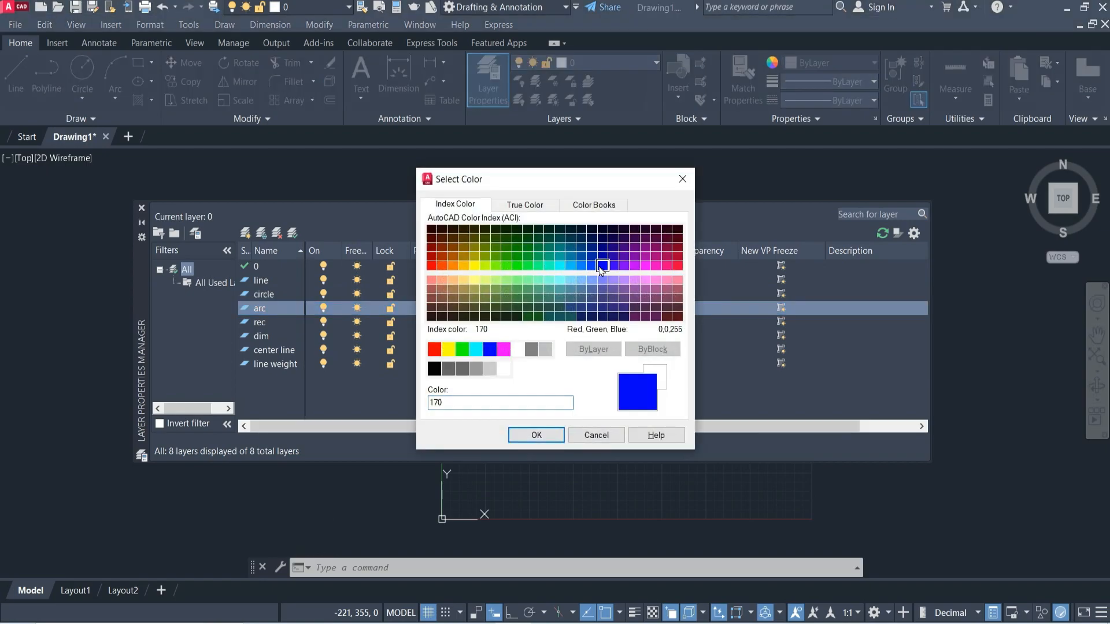
pyautogui.click(534, 435)
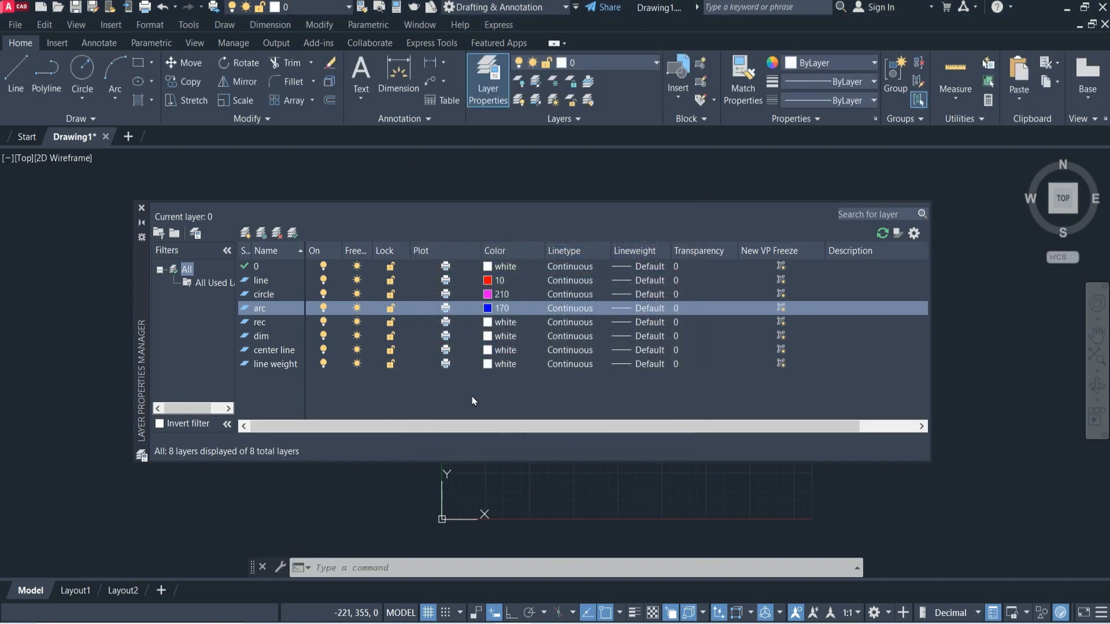
pyautogui.click(488, 328)
pyautogui.click(488, 327)
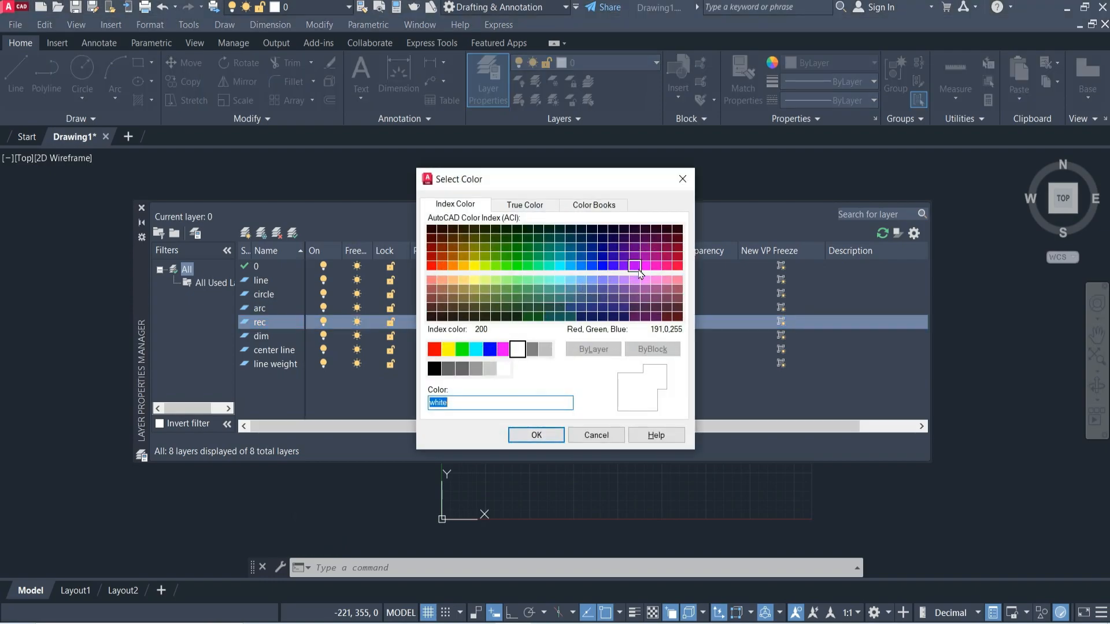
pyautogui.click(560, 266)
pyautogui.click(535, 436)
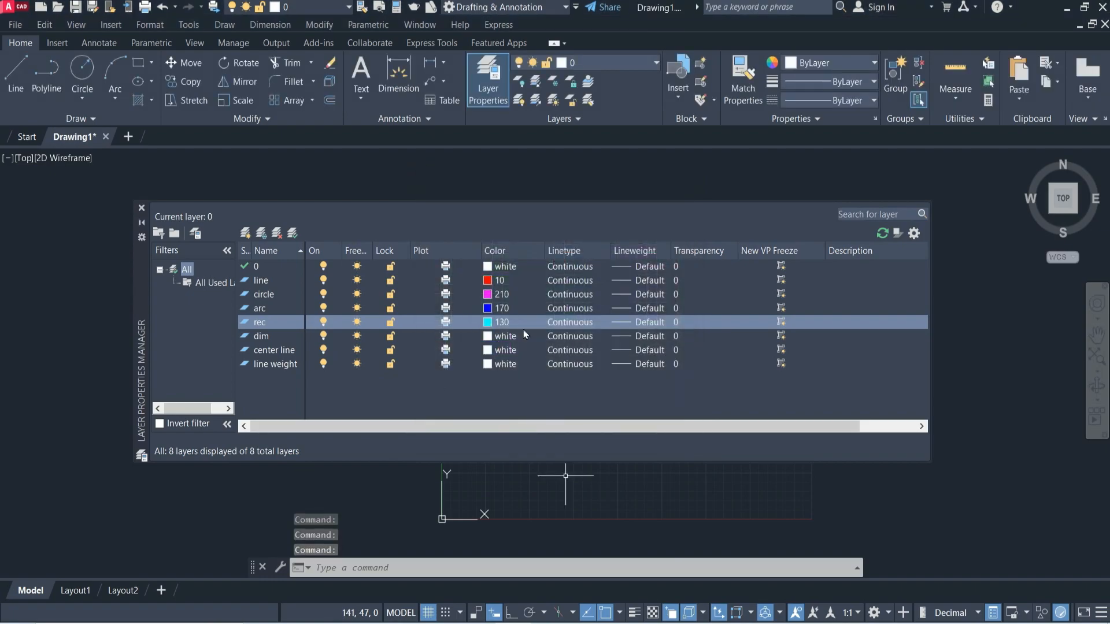
# - Set the dim layer's color to green (index 90) and the center line layer's color to yellow (index 50)
pyautogui.click(489, 338)
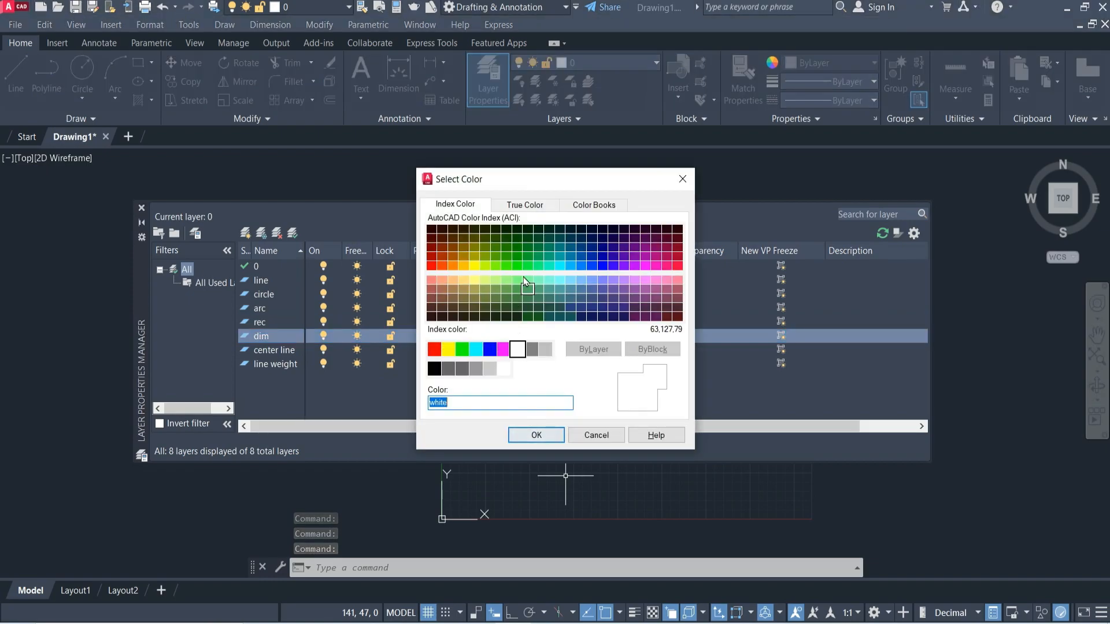
pyautogui.click(519, 268)
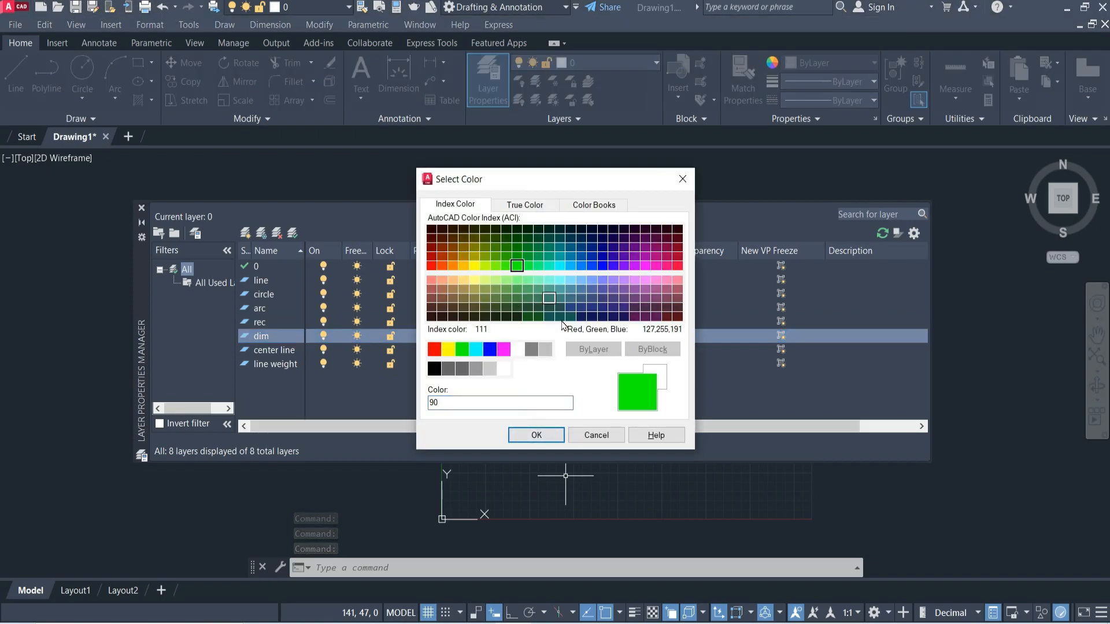
pyautogui.click(533, 435)
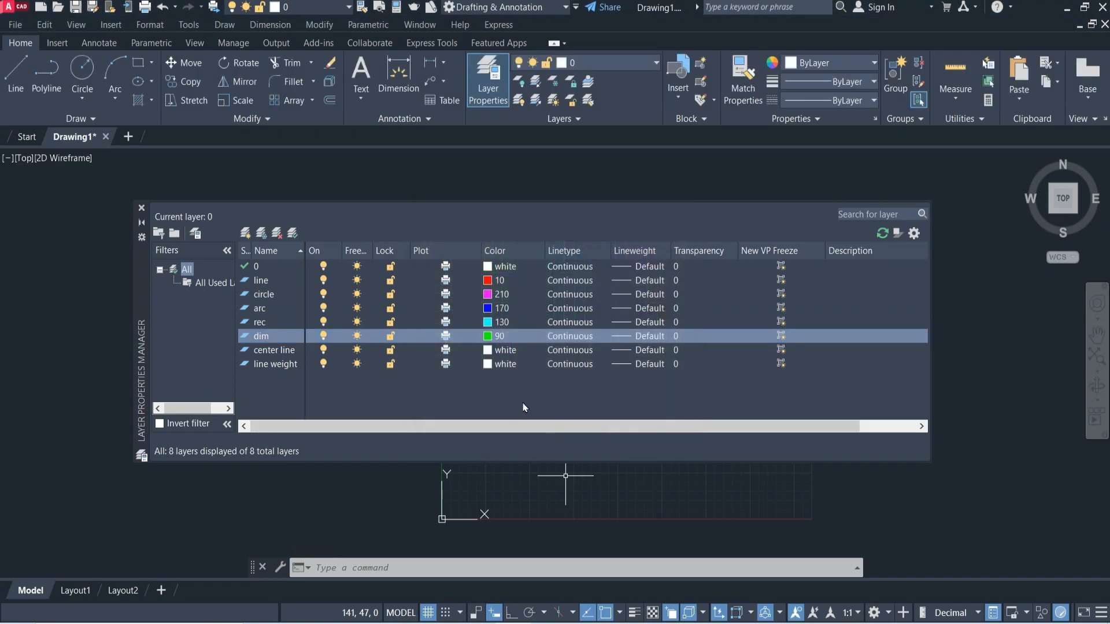
pyautogui.click(489, 351)
pyautogui.click(473, 266)
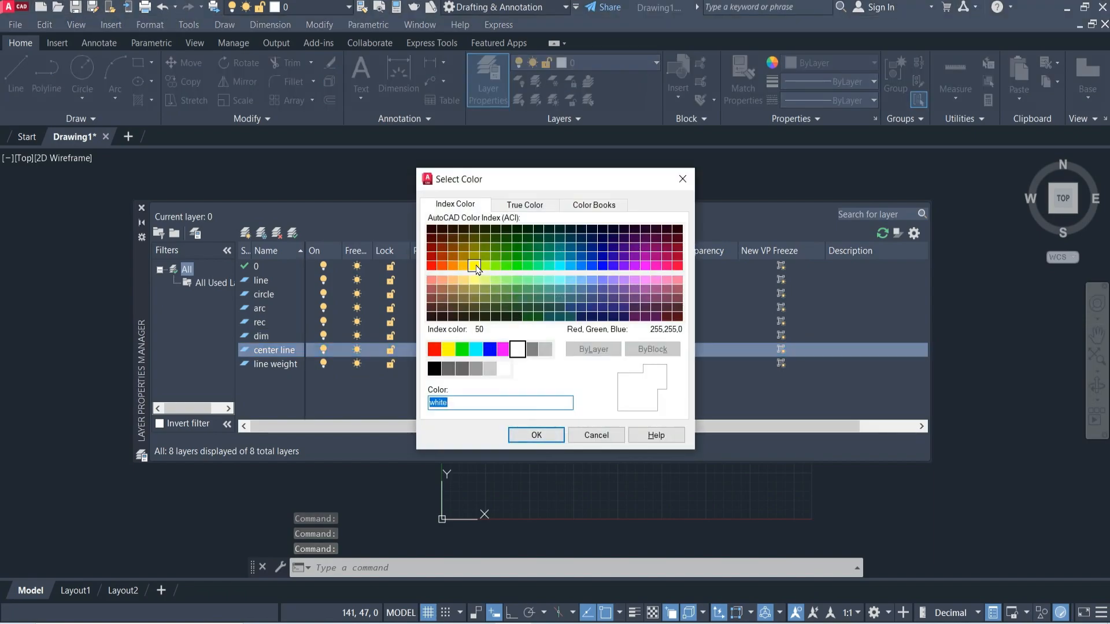
pyautogui.click(536, 436)
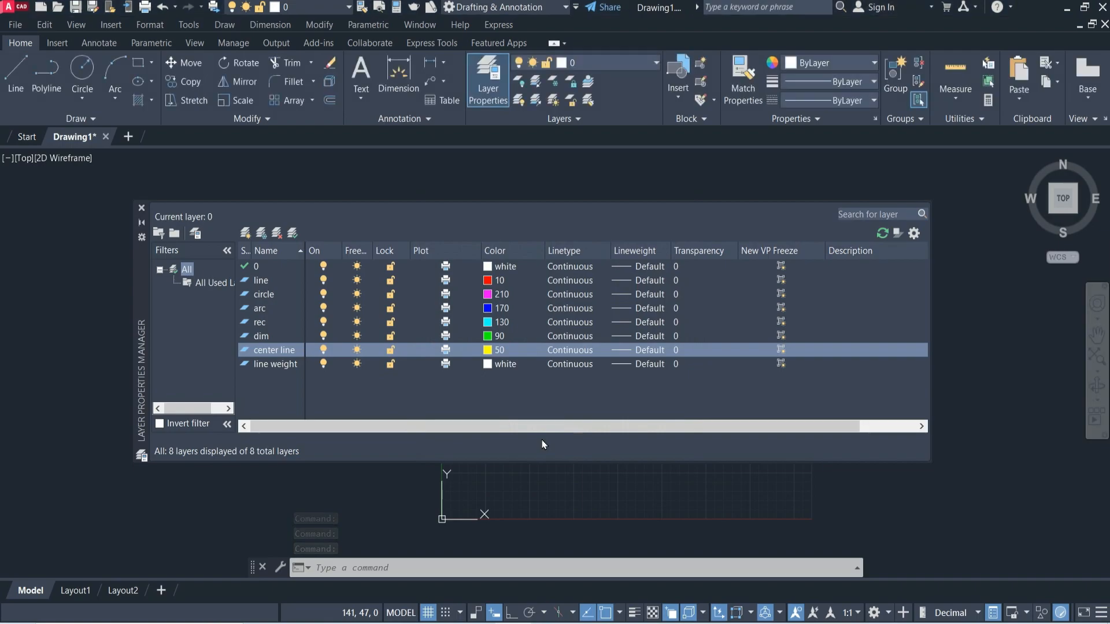
# - Set the line weight layer's color to light purple, index 181
pyautogui.click(489, 364)
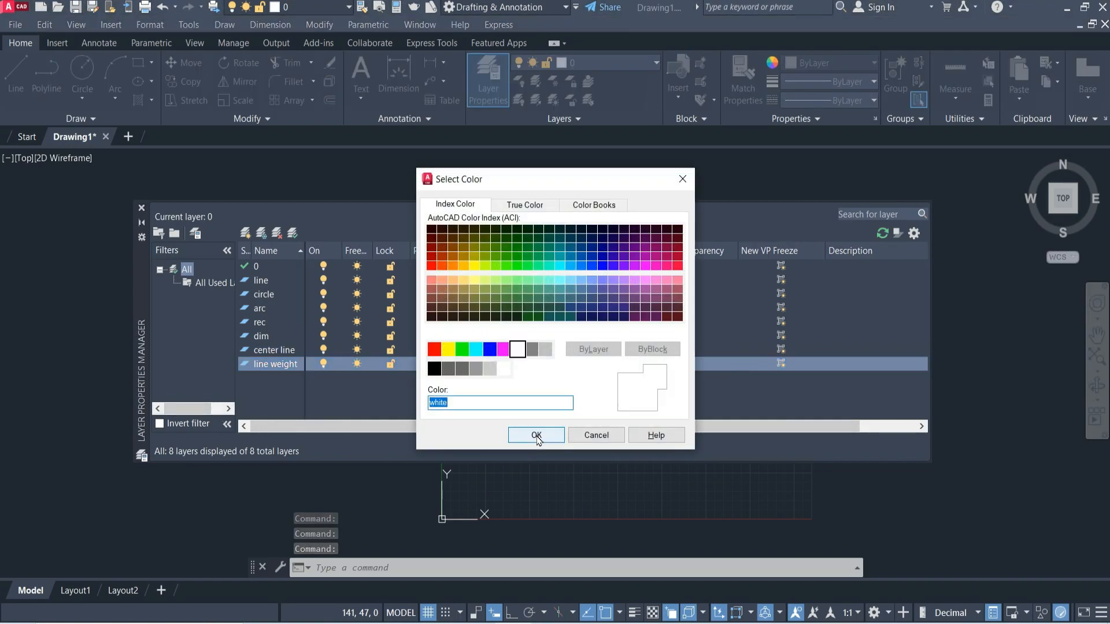
pyautogui.click(613, 279)
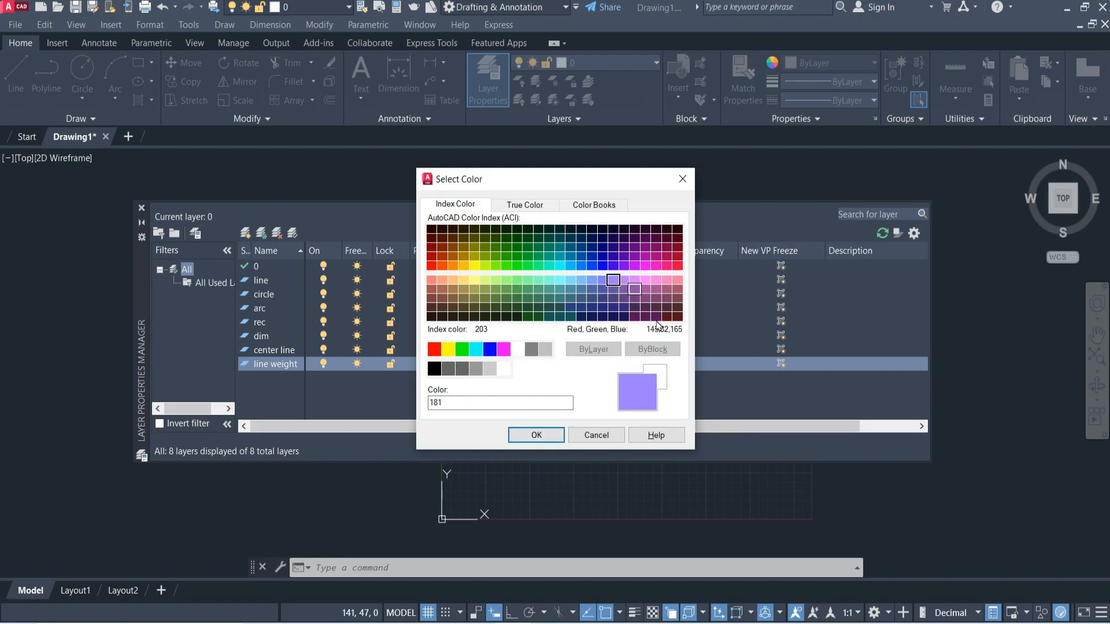
pyautogui.click(546, 440)
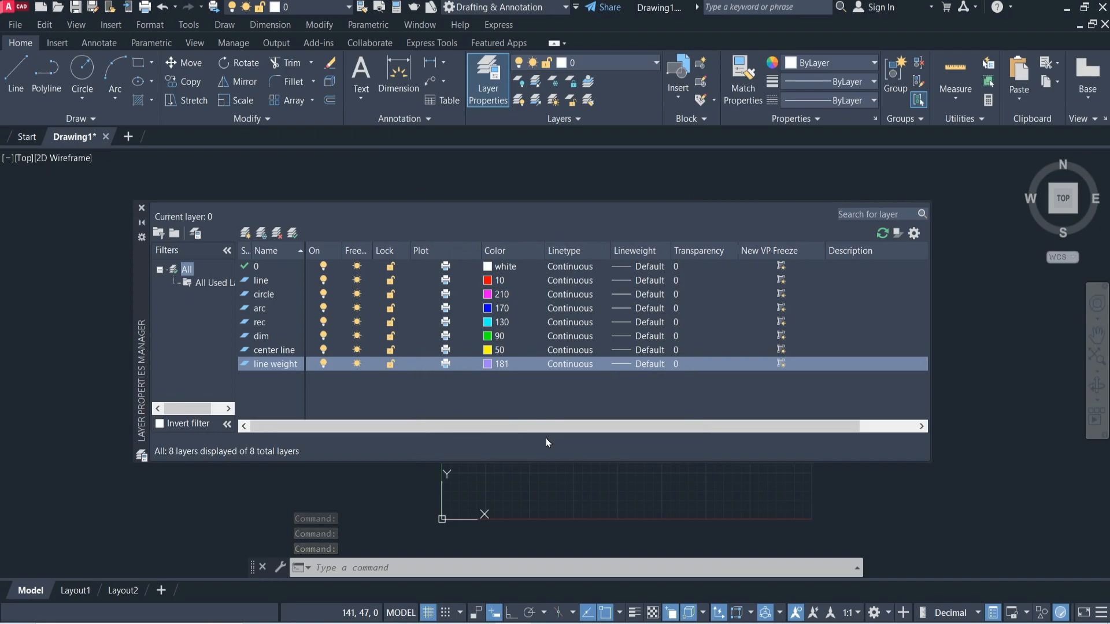
# - Make the line layer current and close the layer properties
pyautogui.click(250, 282)
pyautogui.doubleClick(248, 282)
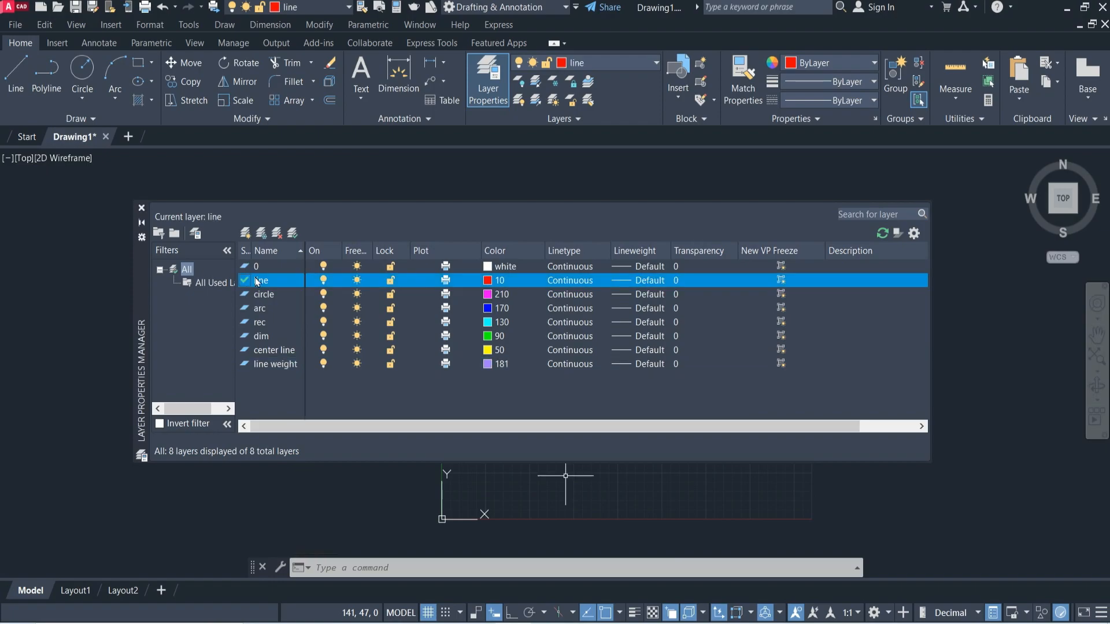
pyautogui.click(141, 208)
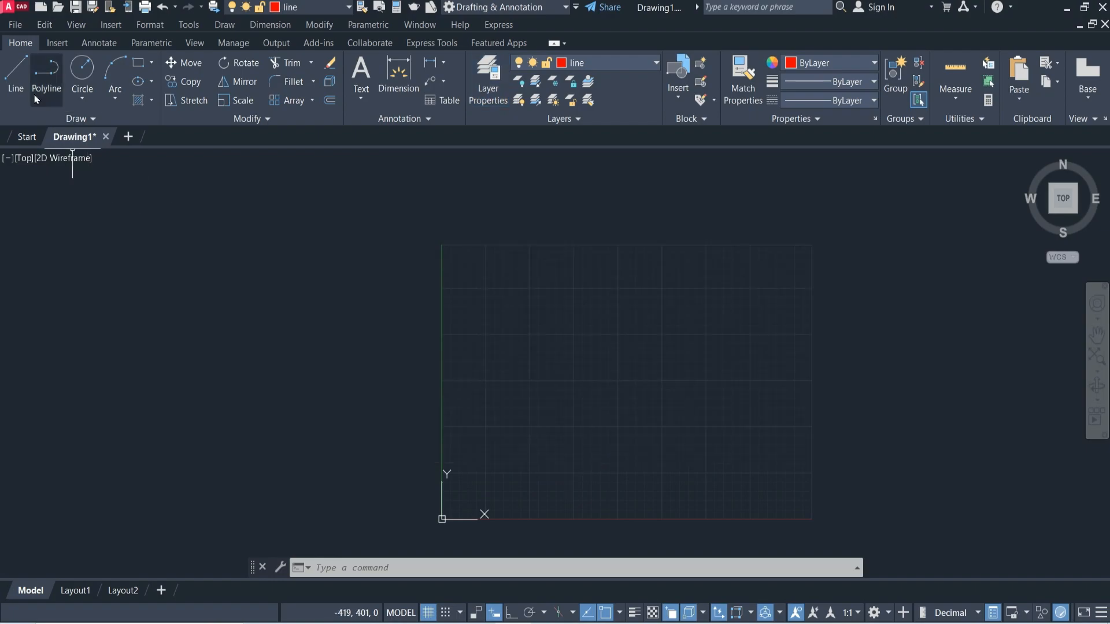
# - Start a line in the upper part of the grid and draw a horizontal segment 200 long to the right with Ortho on
pyautogui.click(26, 75)
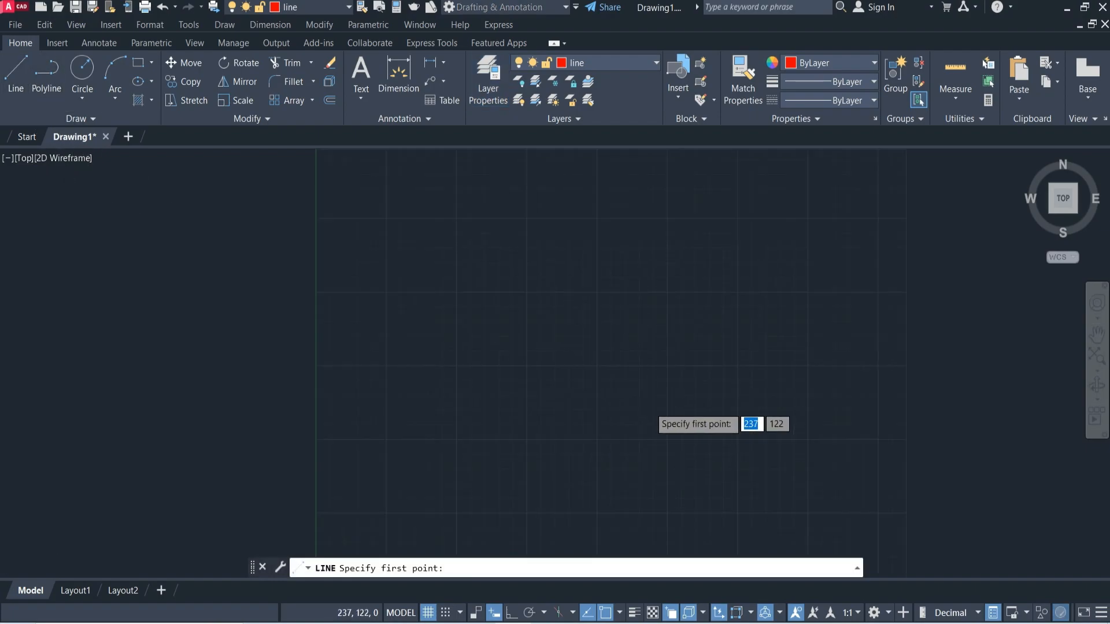
pyautogui.scroll(2, 639, 389)
pyautogui.click(471, 288)
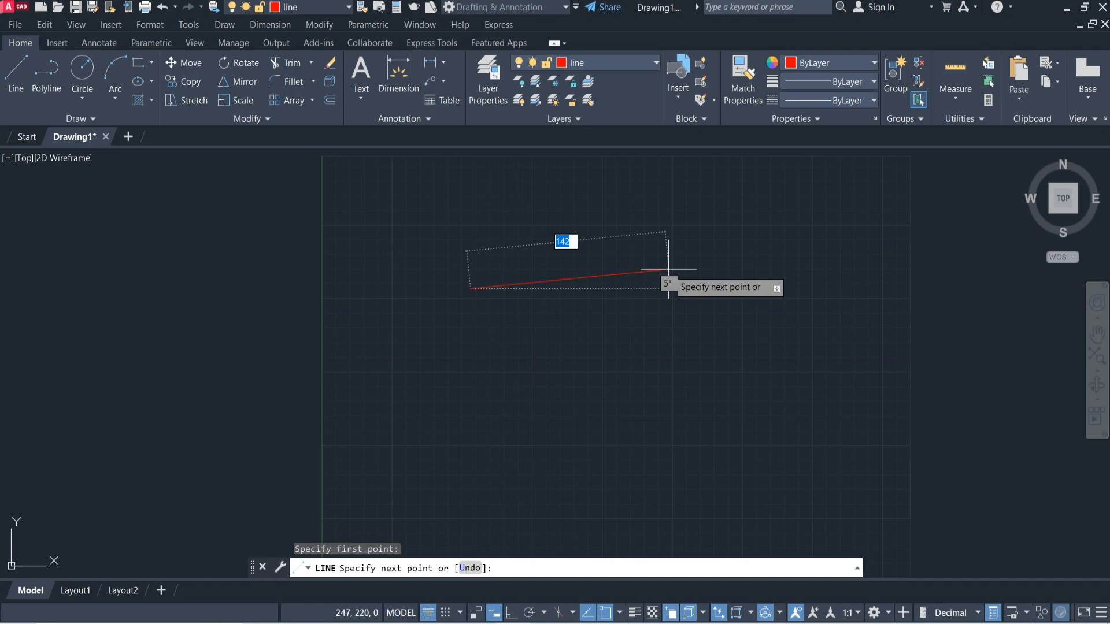
pyautogui.press('F8')
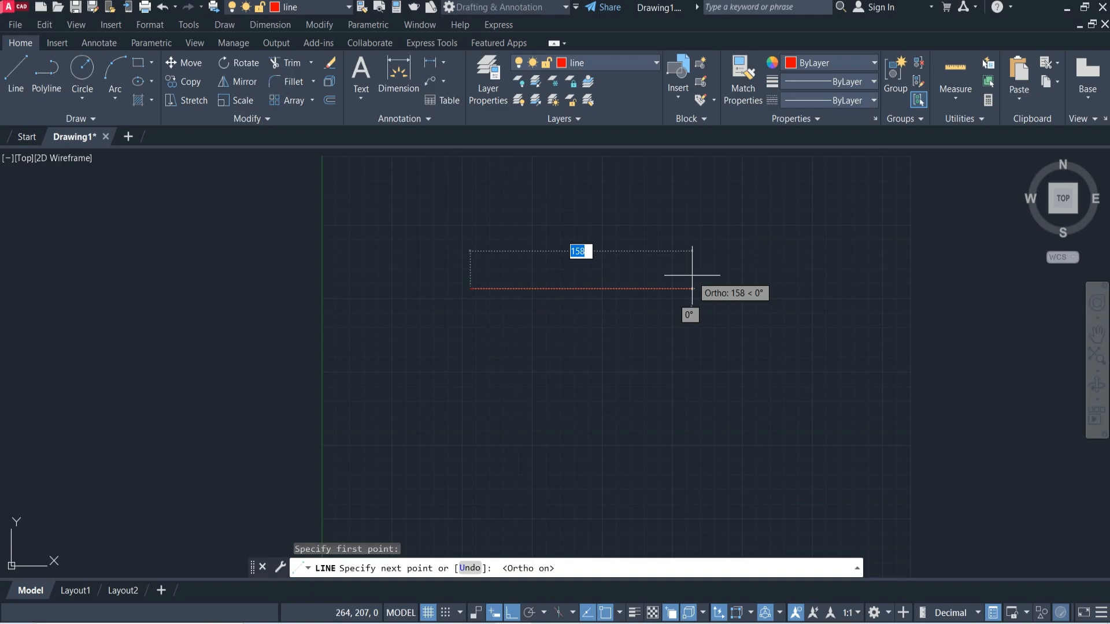
pyautogui.write('100')
pyautogui.press('Return')
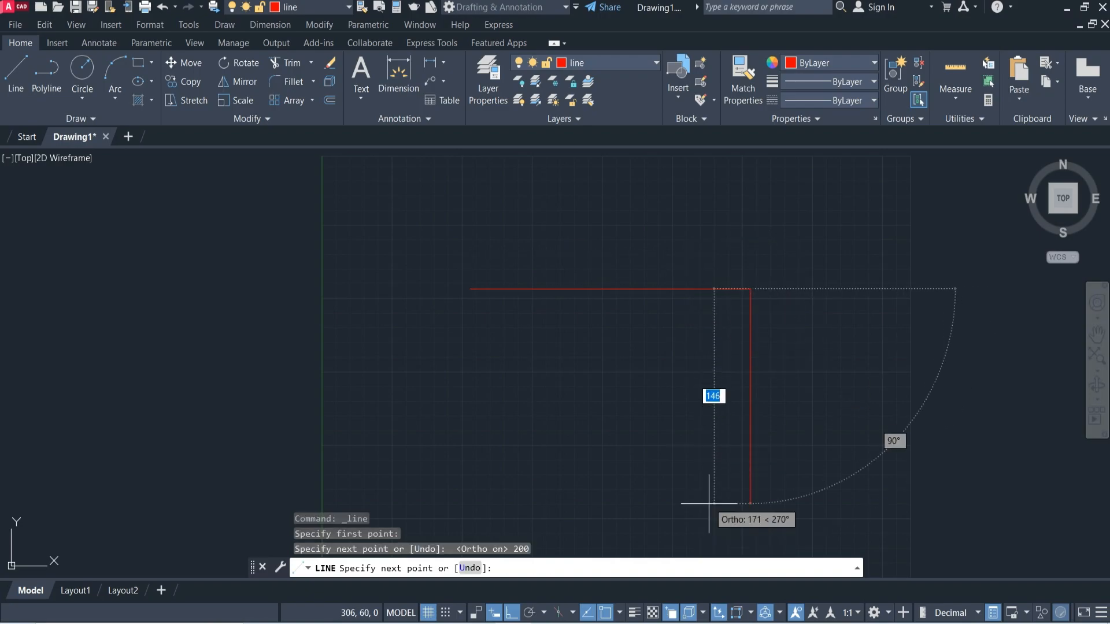
# - Continue the line with a vertical segment 200 long, straight down from the horizontal segment's right end
pyautogui.write('2')
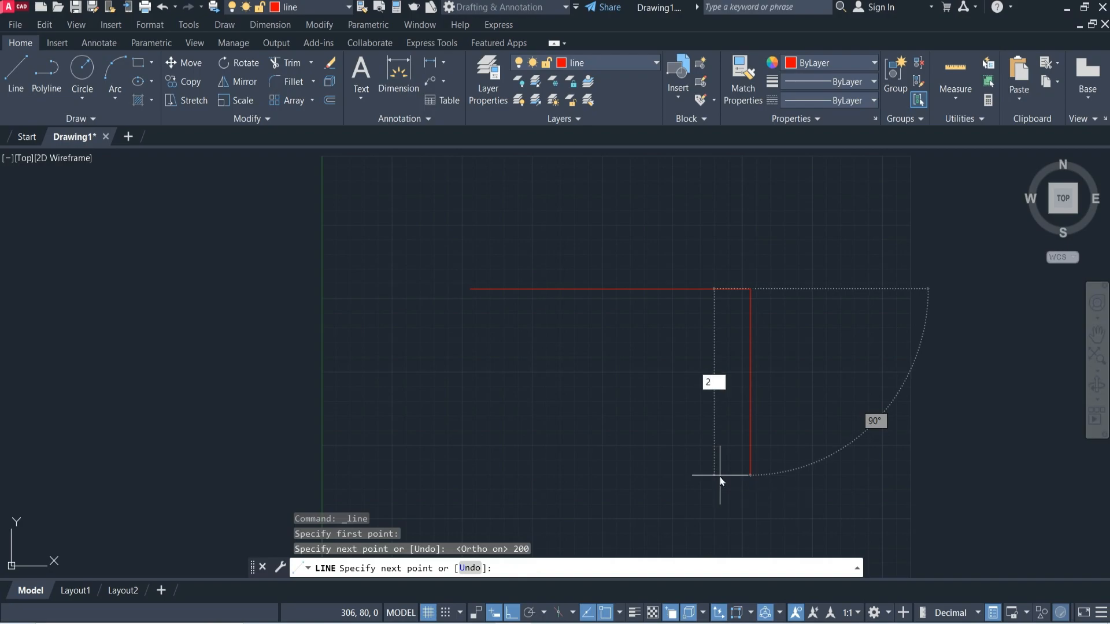
pyautogui.write('00')
pyautogui.press('Return')
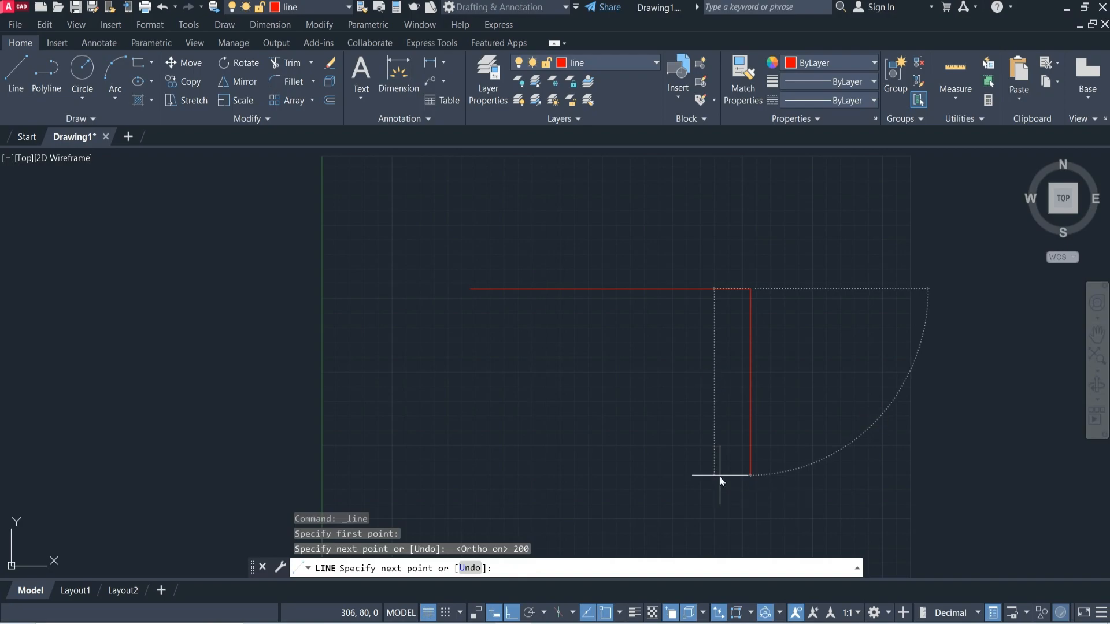
# - Continue the line with a horizontal segment 200 long to the left and close the outline back to its start point
pyautogui.scroll(-3, 745, 445)
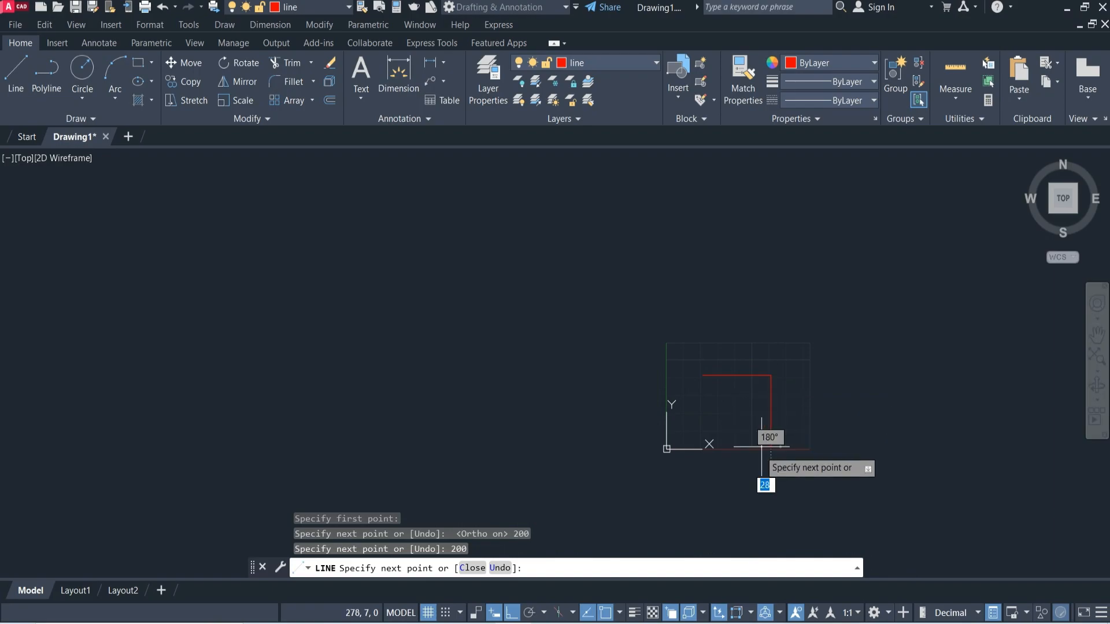
pyautogui.scroll(2, 743, 441)
pyautogui.scroll(3, 708, 454)
pyautogui.scroll(-3, 701, 463)
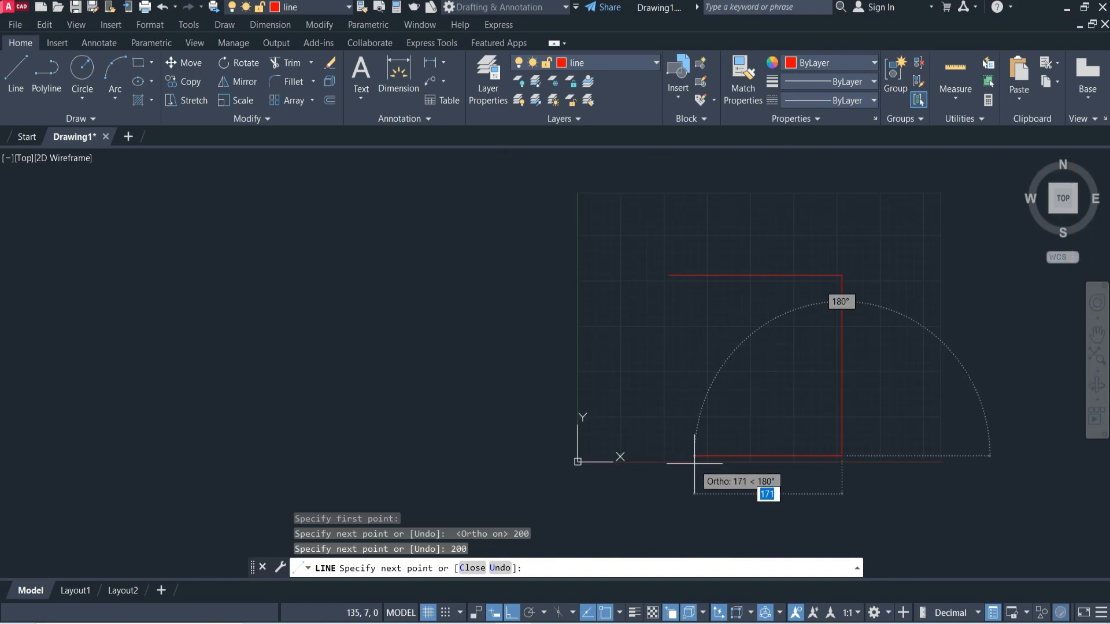
pyautogui.write('200')
pyautogui.press('Return')
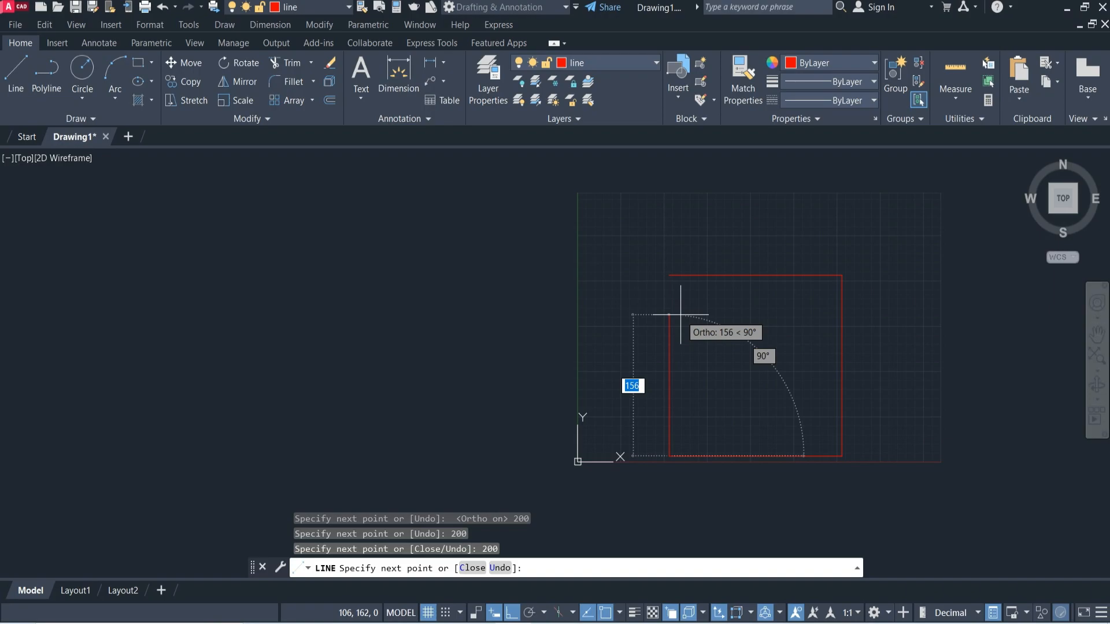
pyautogui.write('c')
pyautogui.press('Return')
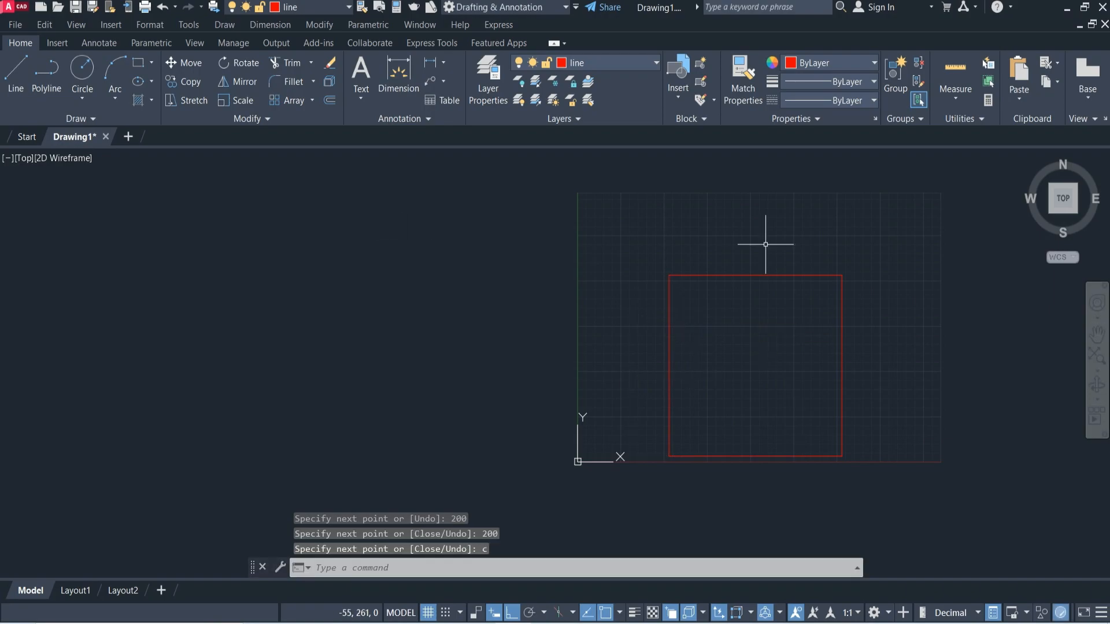
# - Make the dim layer current
pyautogui.moveTo(1065, 322); pyautogui.dragTo(972, 418, button='middle')
pyautogui.scroll(-2, 810, 418)
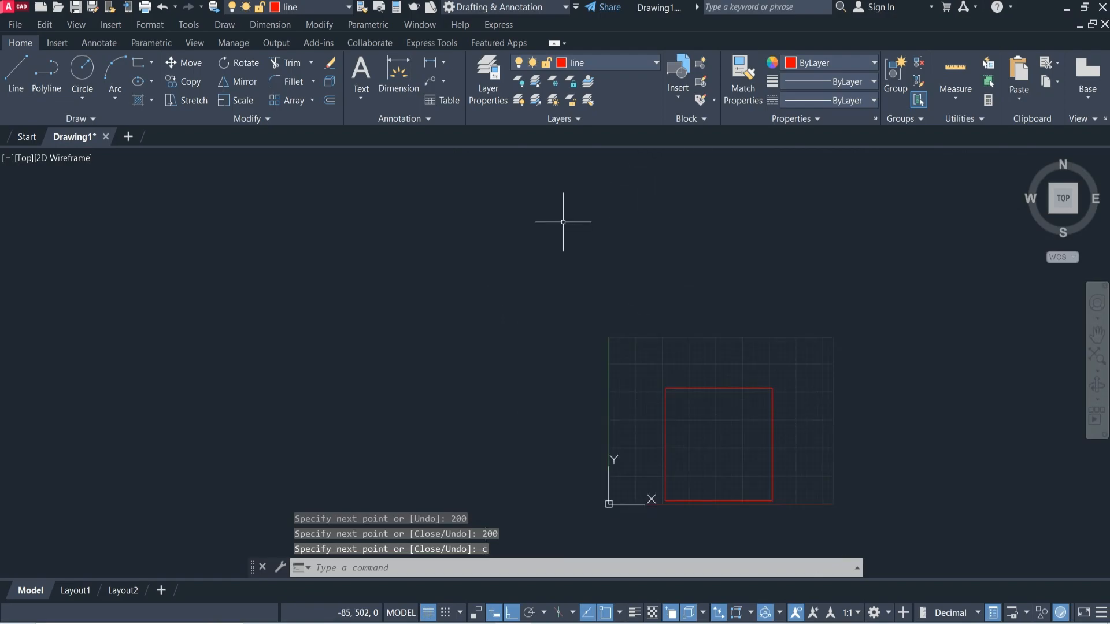
pyautogui.scroll(3, 747, 477)
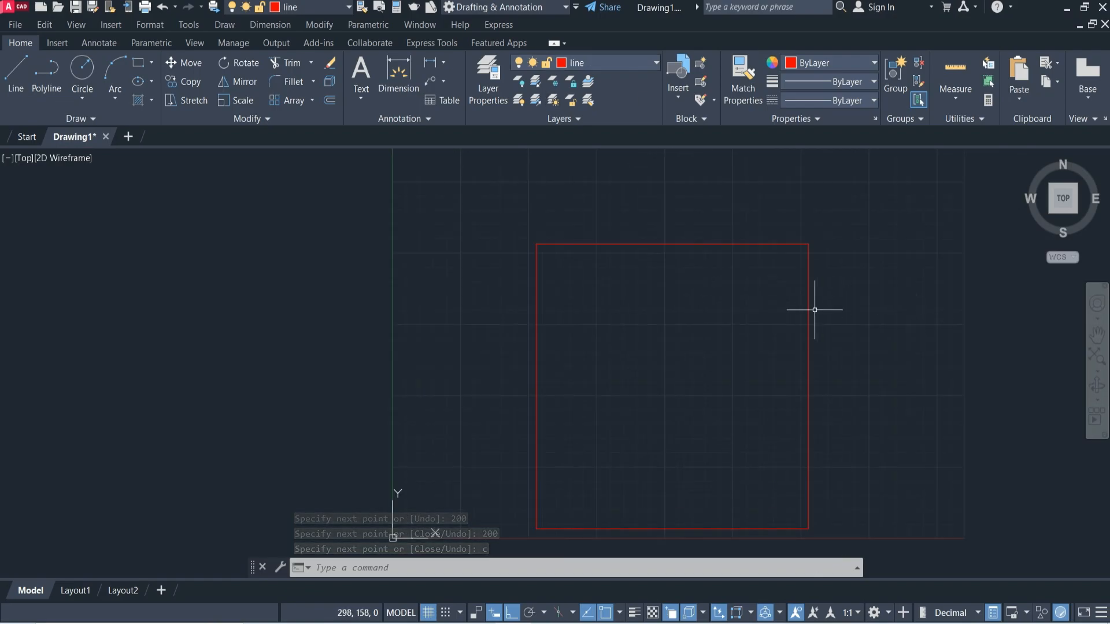
pyautogui.click(644, 67)
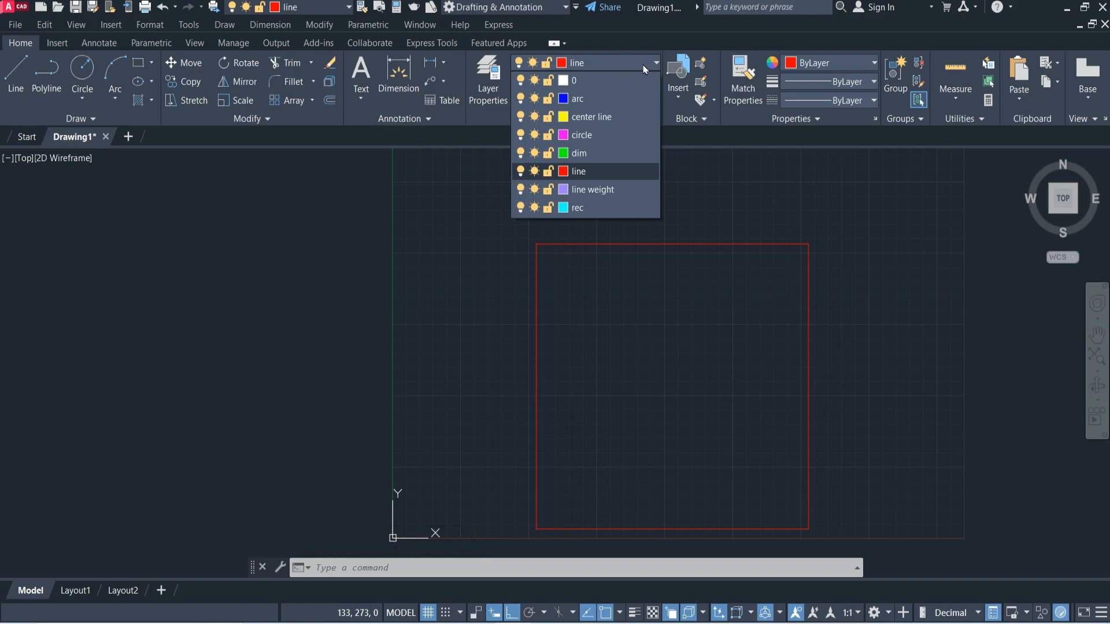
pyautogui.click(591, 153)
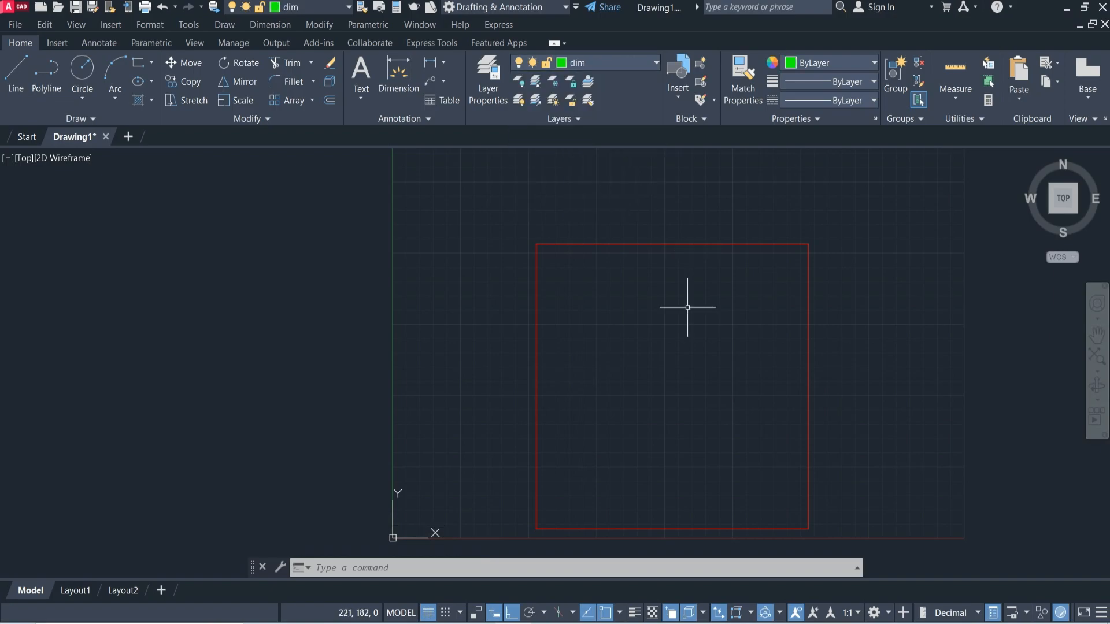
# - Add a linear dimension between the square's two upper corners and place it above the top edge
pyautogui.click(426, 63)
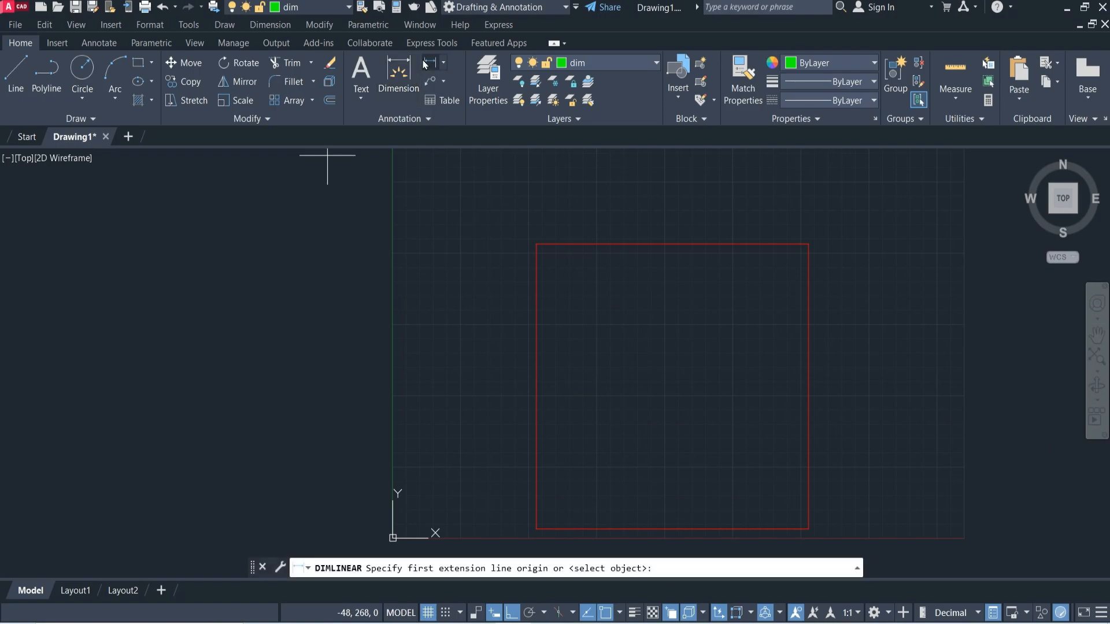
pyautogui.click(537, 244)
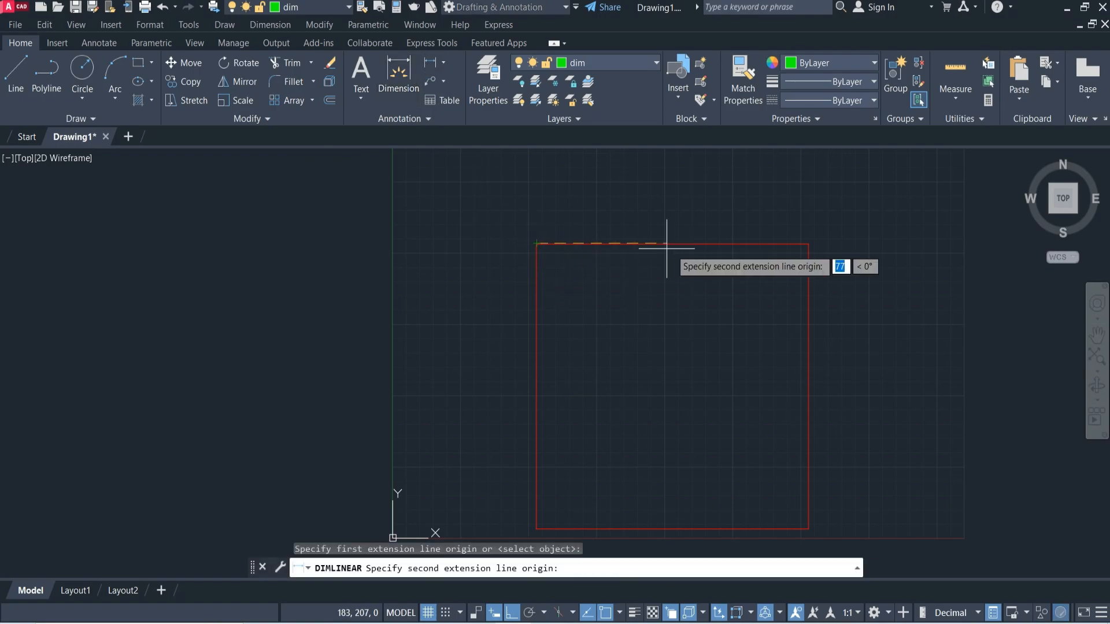
pyautogui.click(808, 243)
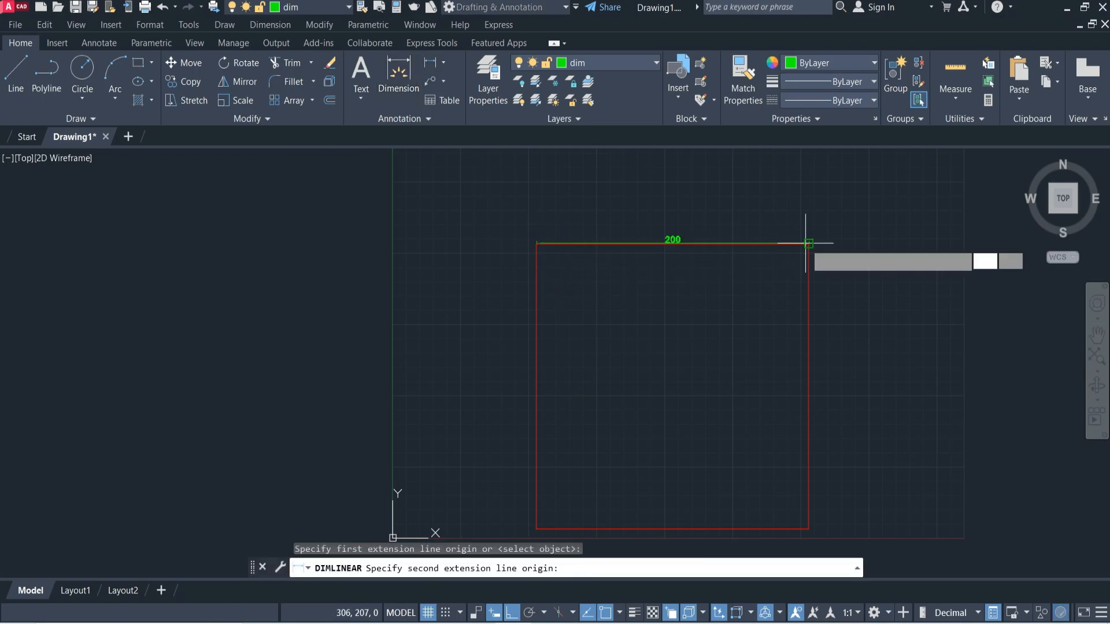
pyautogui.click(792, 201)
pyautogui.scroll(-4, 726, 230)
pyautogui.scroll(4, 709, 278)
pyautogui.scroll(-2, 703, 208)
pyautogui.scroll(8, 705, 179)
pyautogui.scroll(-6, 728, 167)
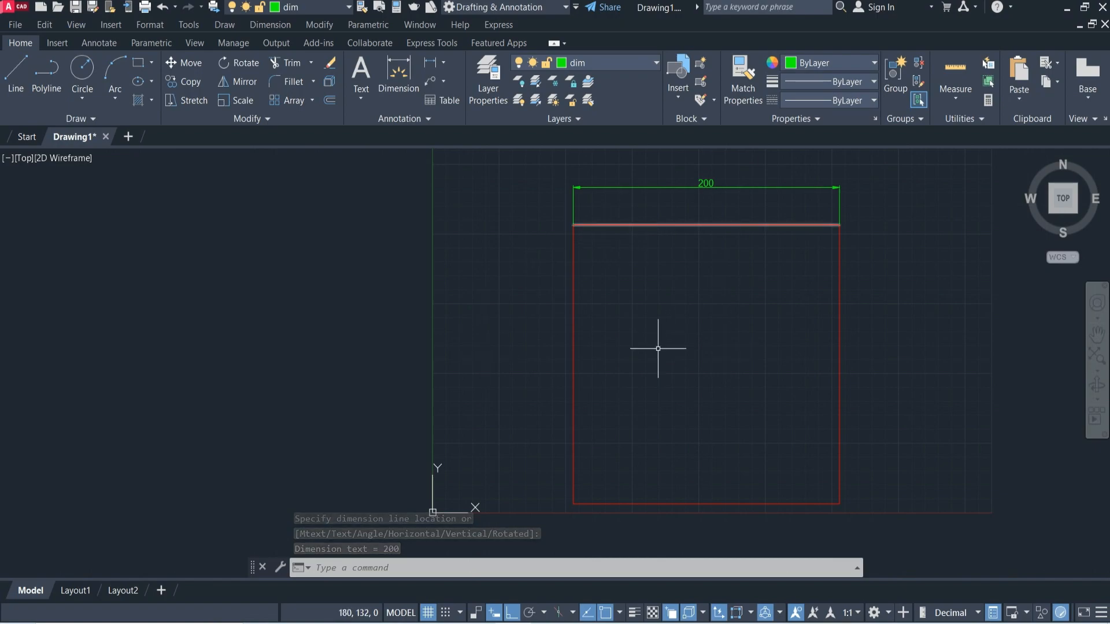
# - Load the CENTER linetype from acadiso.lin and assign it to the center line layer
pyautogui.click(488, 81)
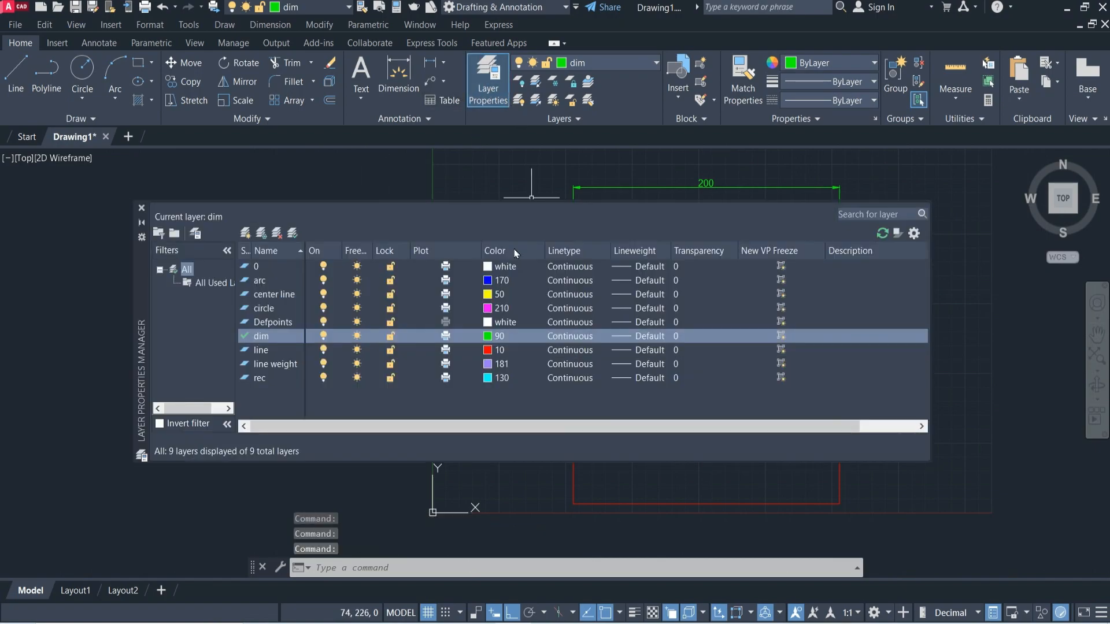
pyautogui.click(576, 296)
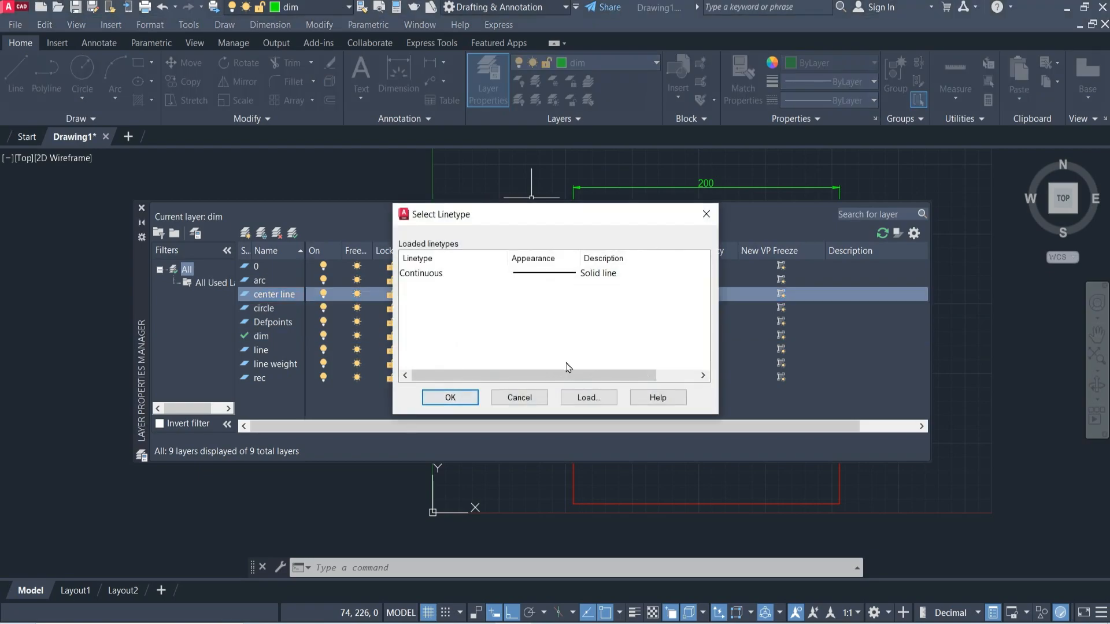
pyautogui.click(587, 398)
pyautogui.scroll(-6, 496, 318)
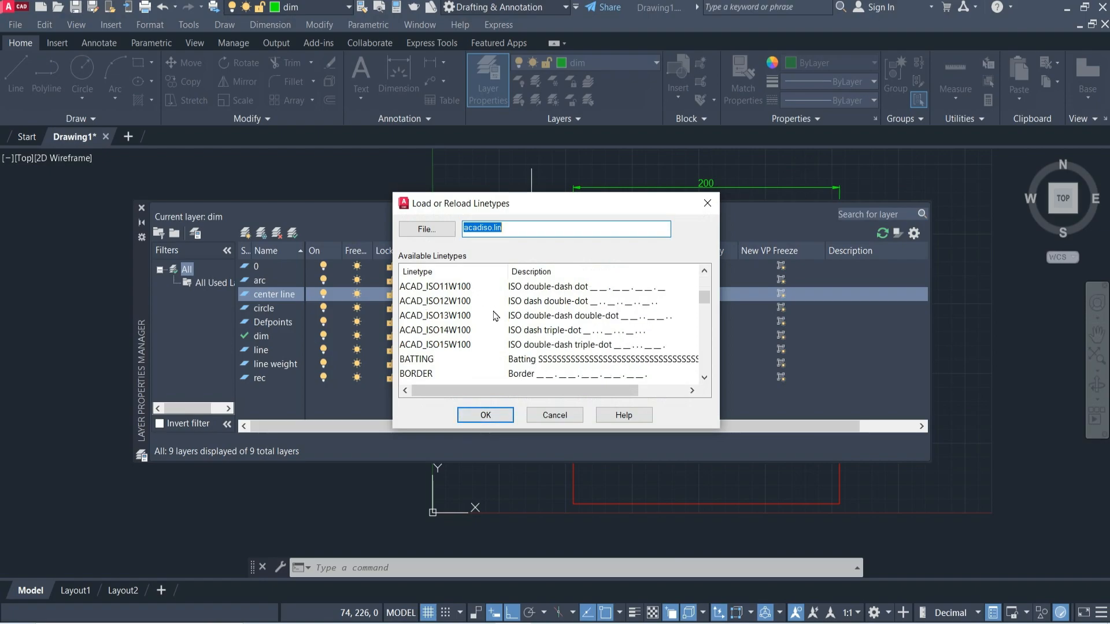
pyautogui.scroll(1, 468, 335)
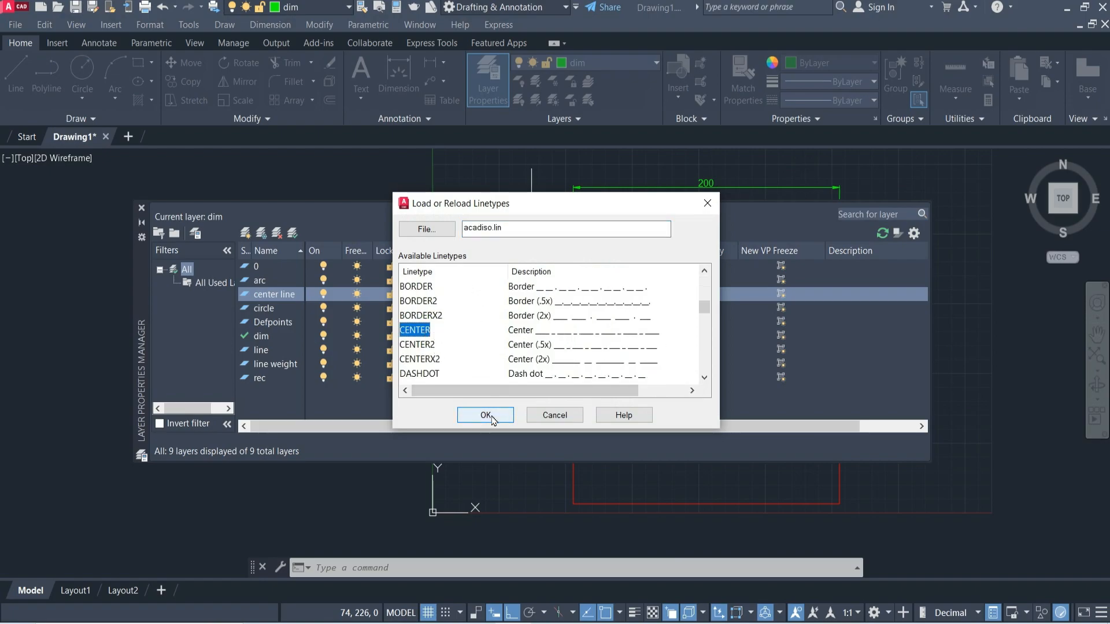
pyautogui.click(491, 417)
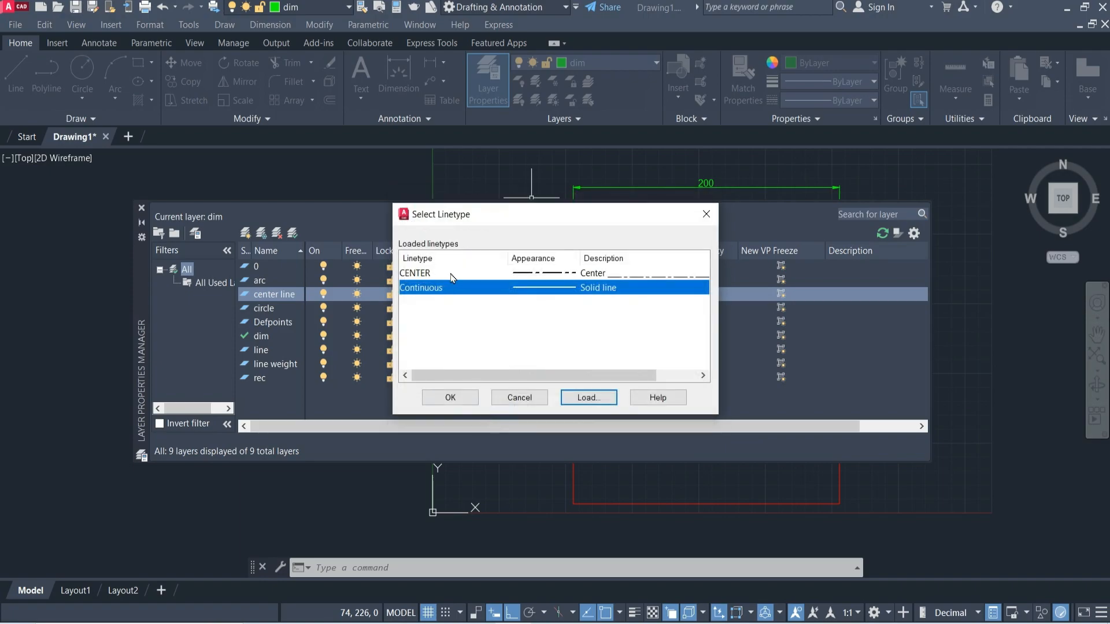
pyautogui.click(452, 274)
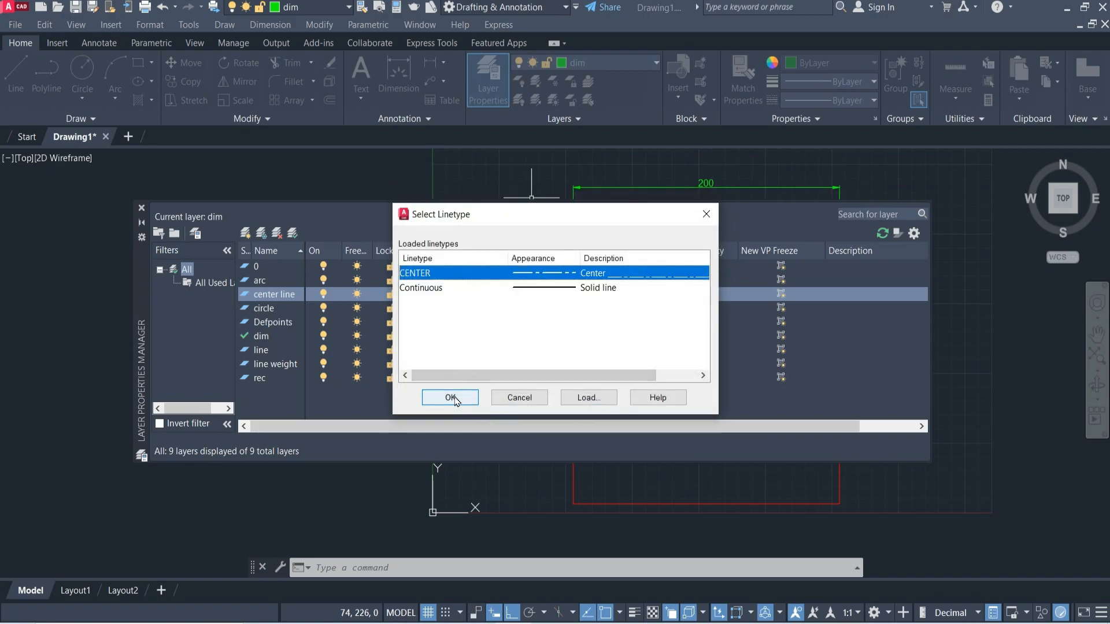
pyautogui.click(451, 398)
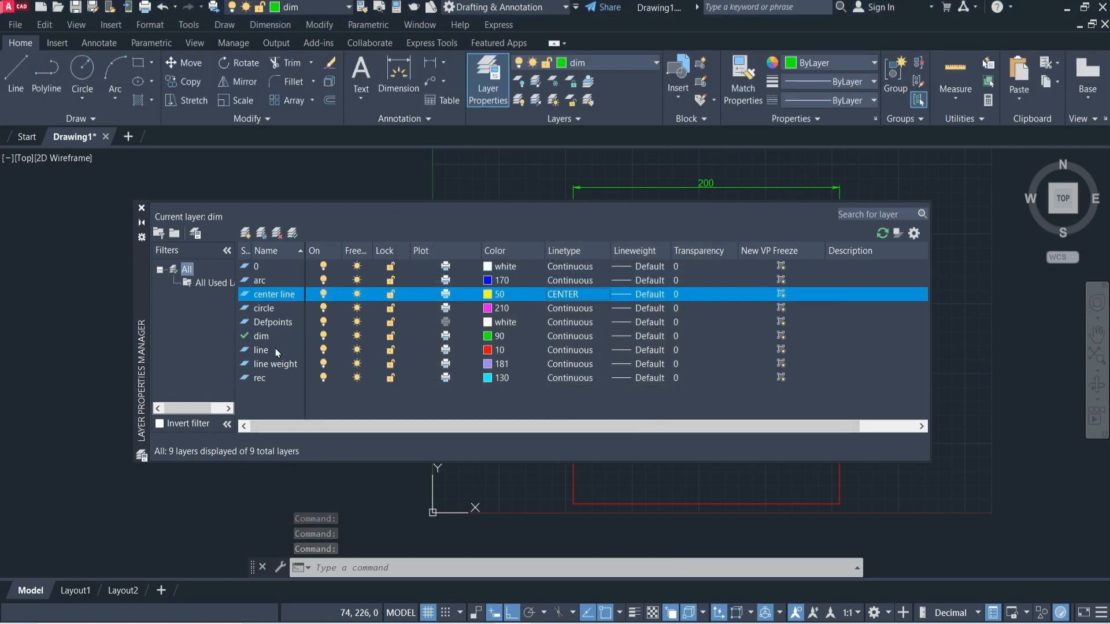
# - Set the line weight layer's lineweight to 0.35 mm and close the layer properties
pyautogui.click(645, 364)
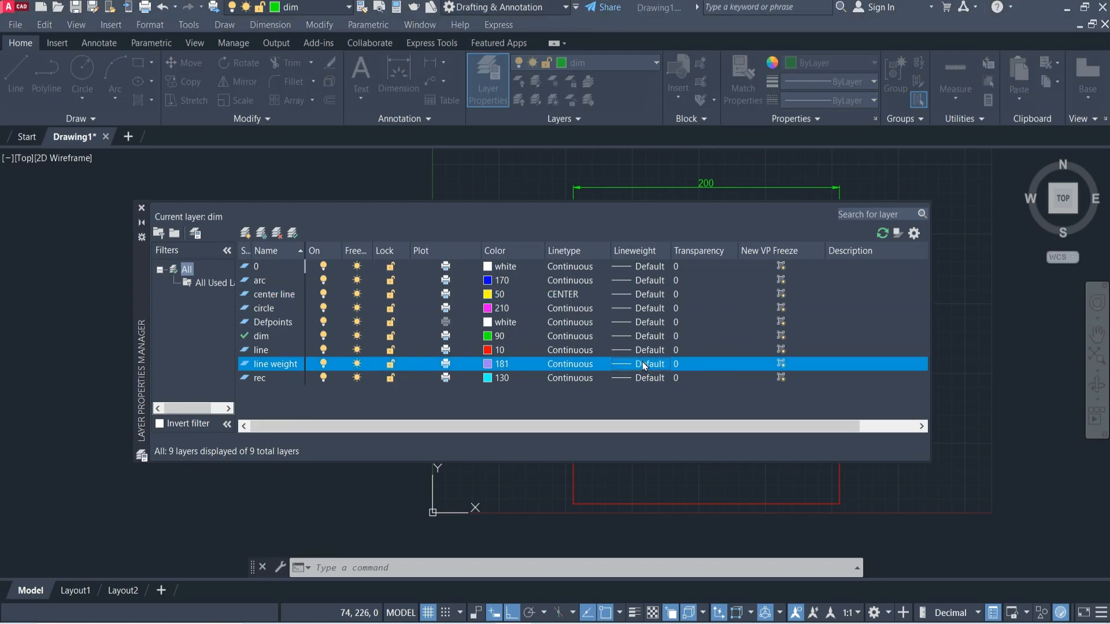
pyautogui.scroll(-5, 545, 308)
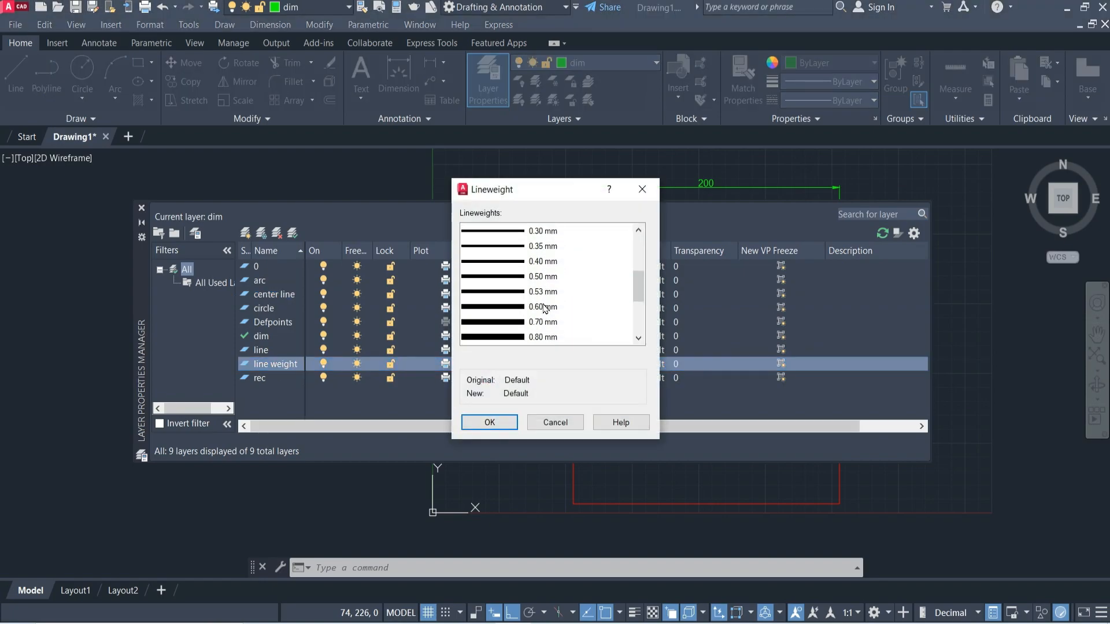
pyautogui.scroll(3, 545, 309)
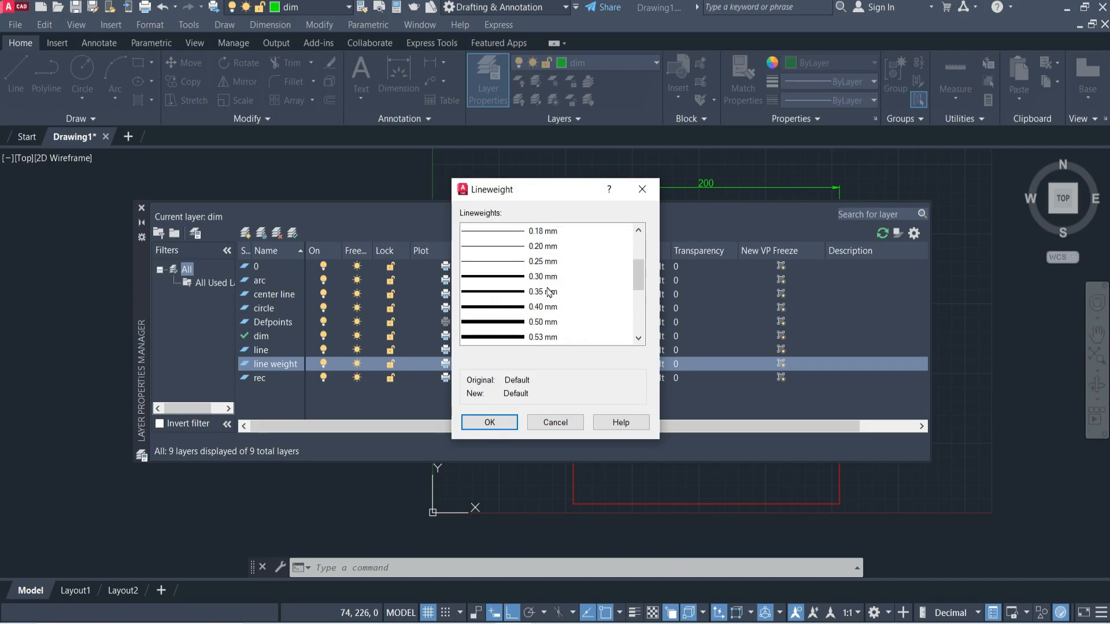
pyautogui.click(525, 293)
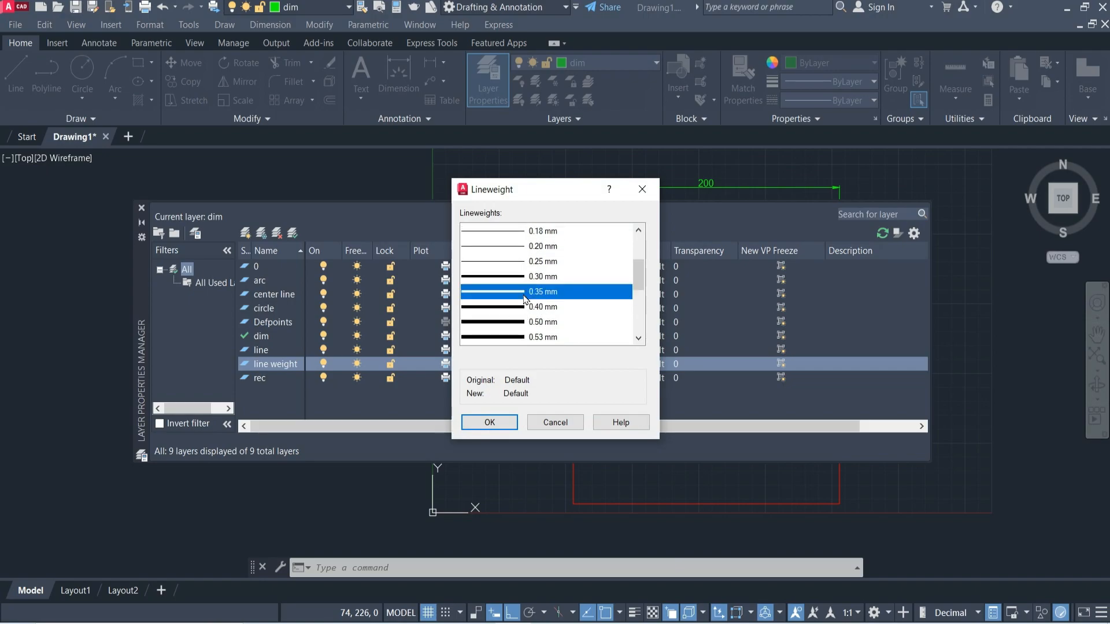
pyautogui.click(489, 422)
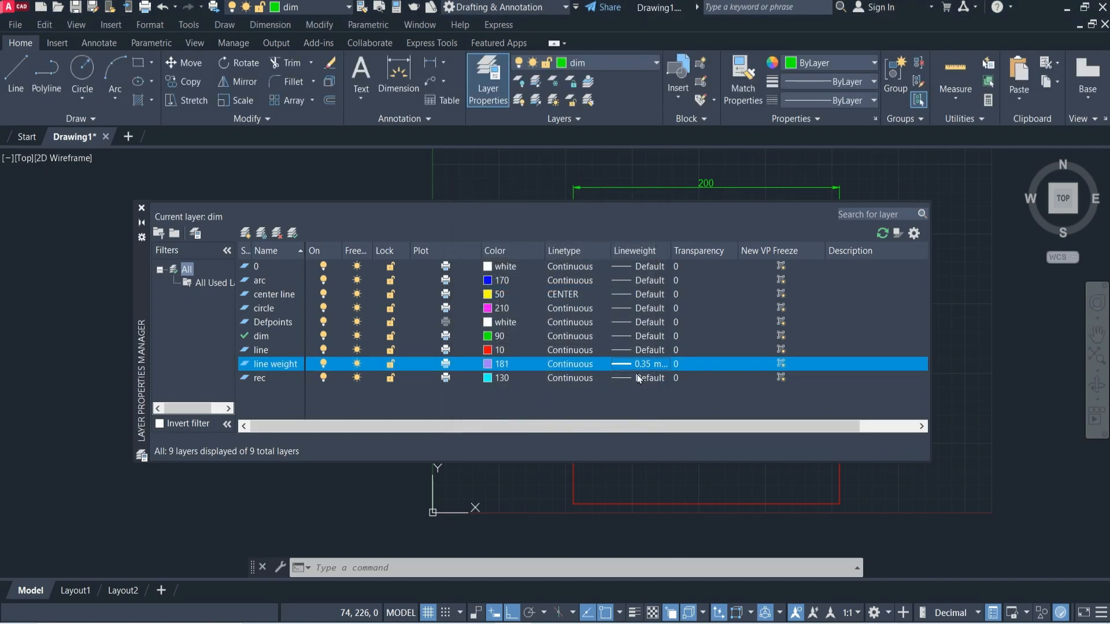
pyautogui.click(142, 207)
# - Make the circle layer current
pyautogui.scroll(-2, 706, 330)
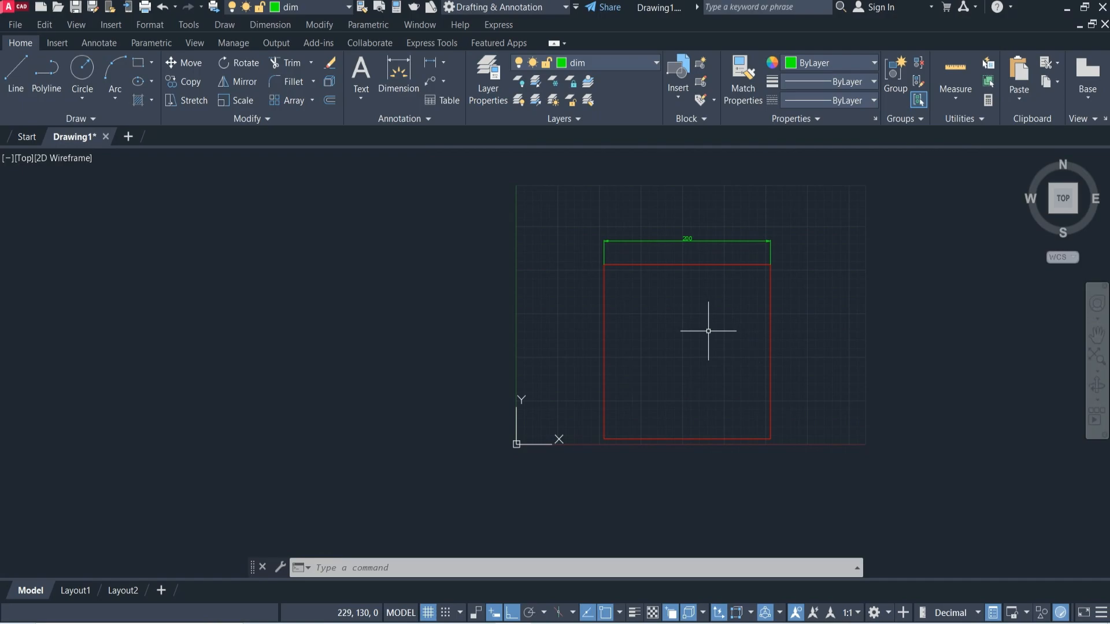
pyautogui.click(657, 65)
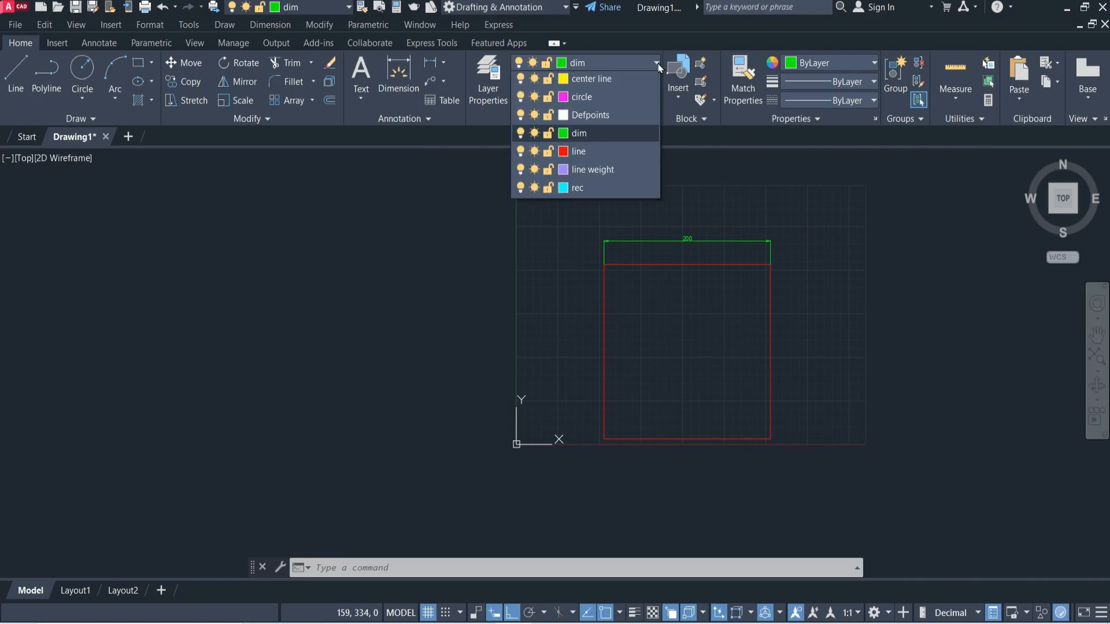
pyautogui.click(590, 143)
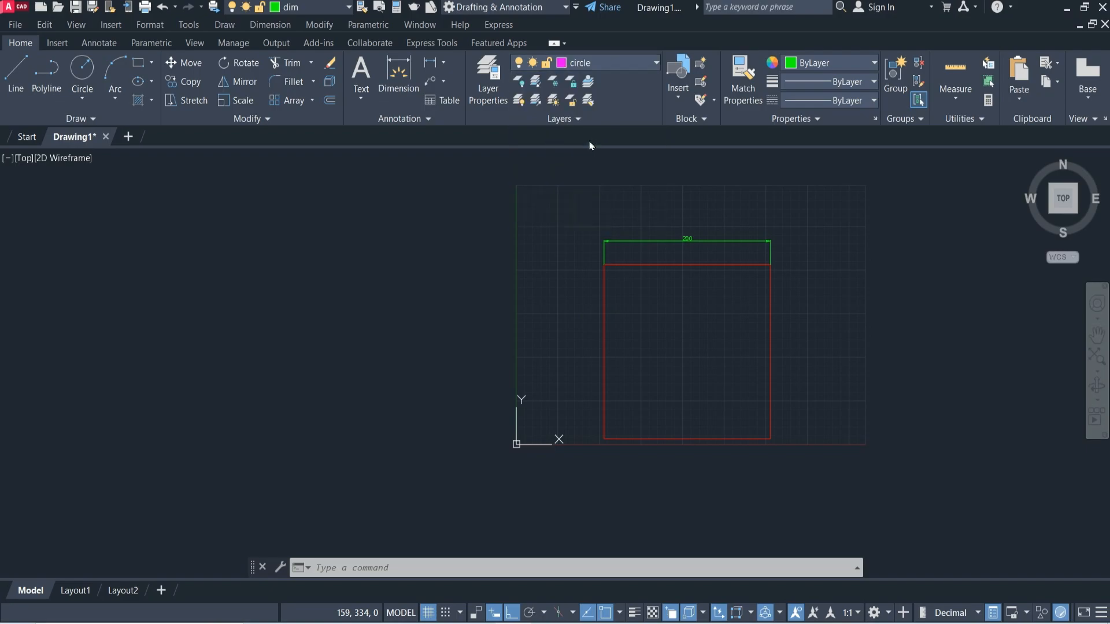
pyautogui.scroll(2, 637, 326)
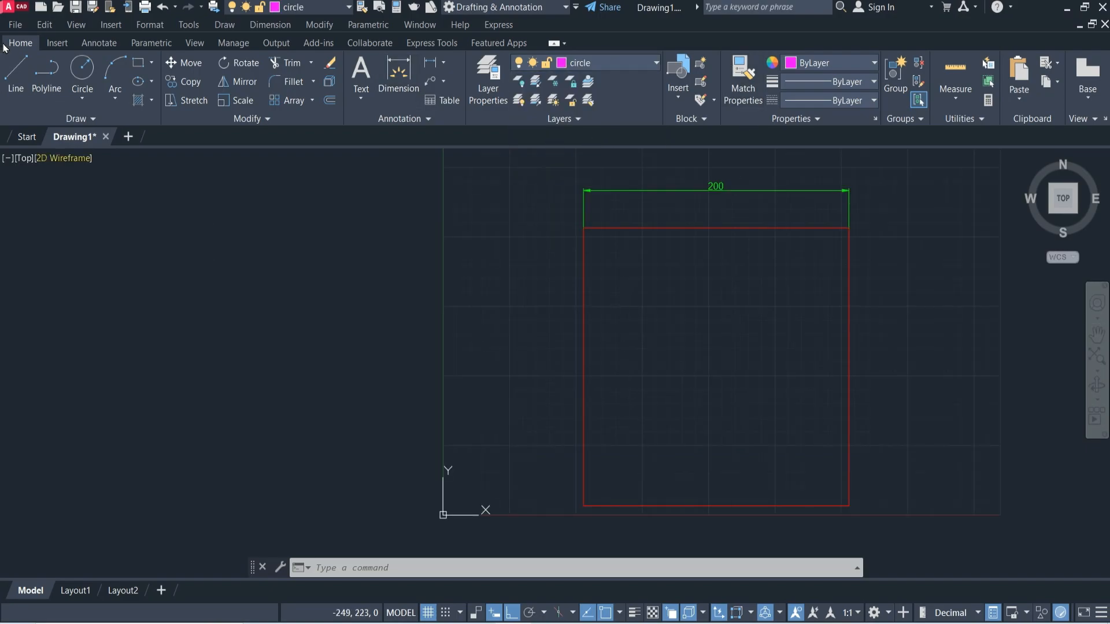
# - Draw a circle of radius 60 inside the square, centered between its left and right sides
pyautogui.click(82, 79)
pyautogui.scroll(2, 718, 372)
pyautogui.click(713, 340)
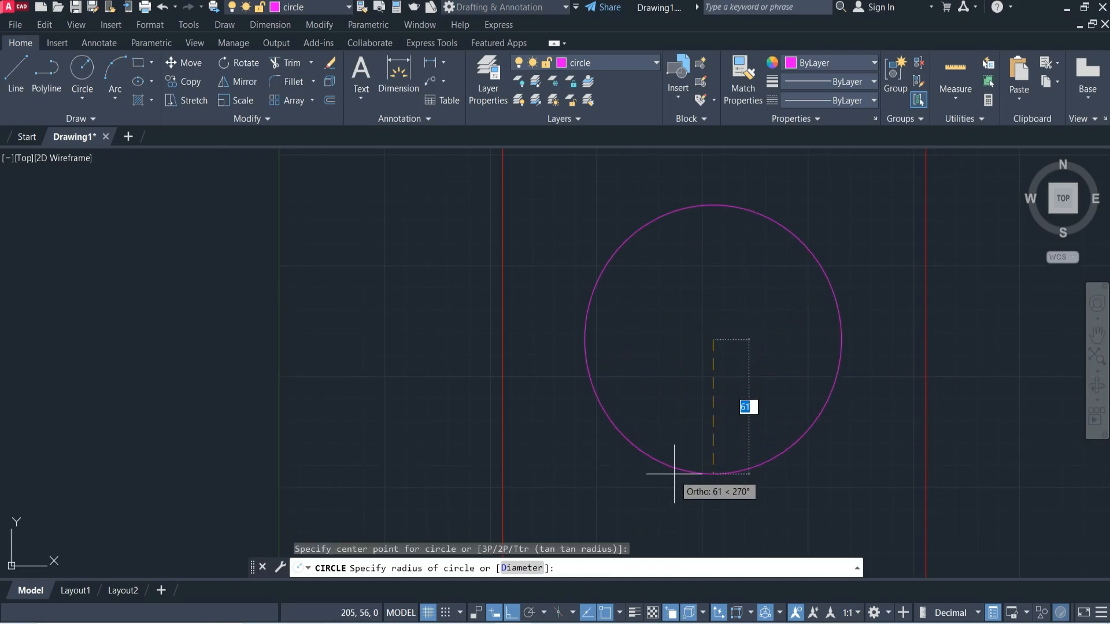
pyautogui.write('6')
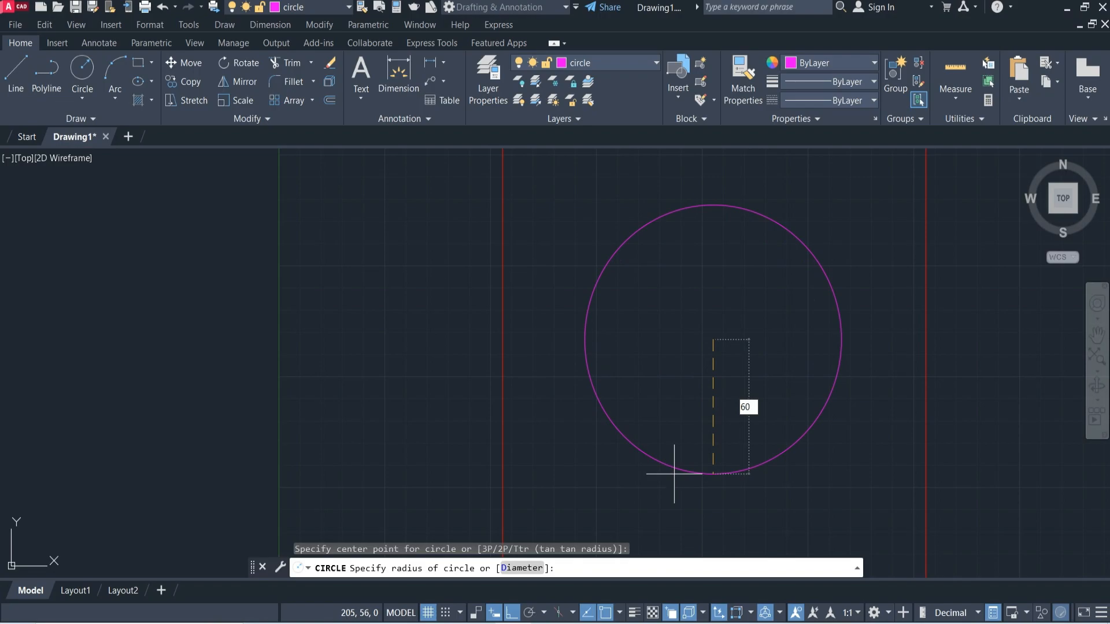
pyautogui.press('Return')
# - Make the rec layer current
pyautogui.scroll(-2, 675, 468)
pyautogui.click(655, 65)
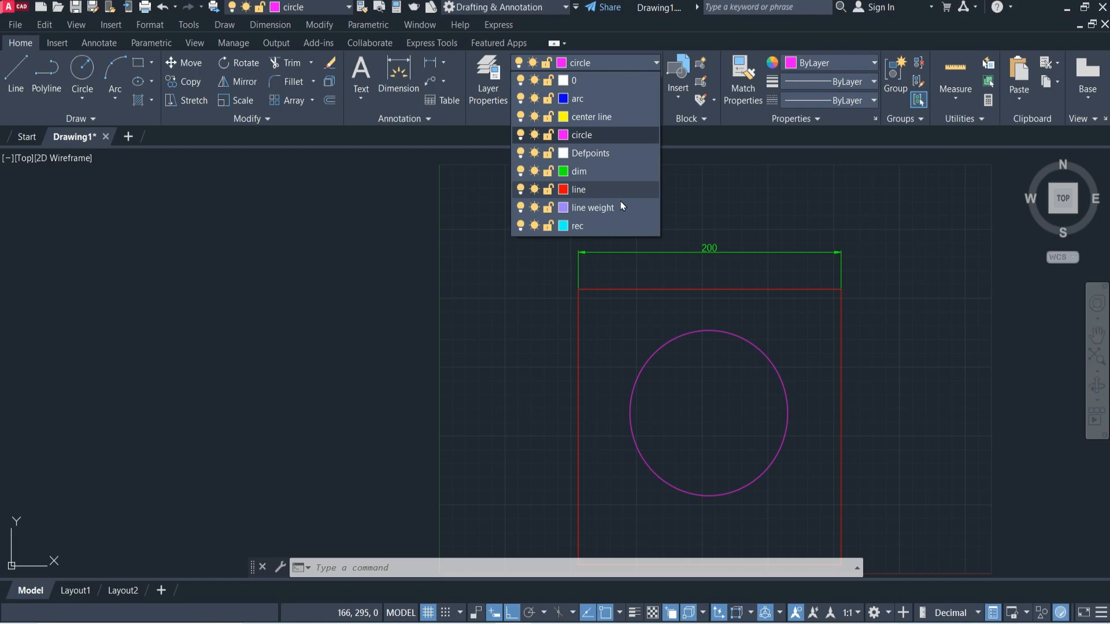
pyautogui.click(607, 228)
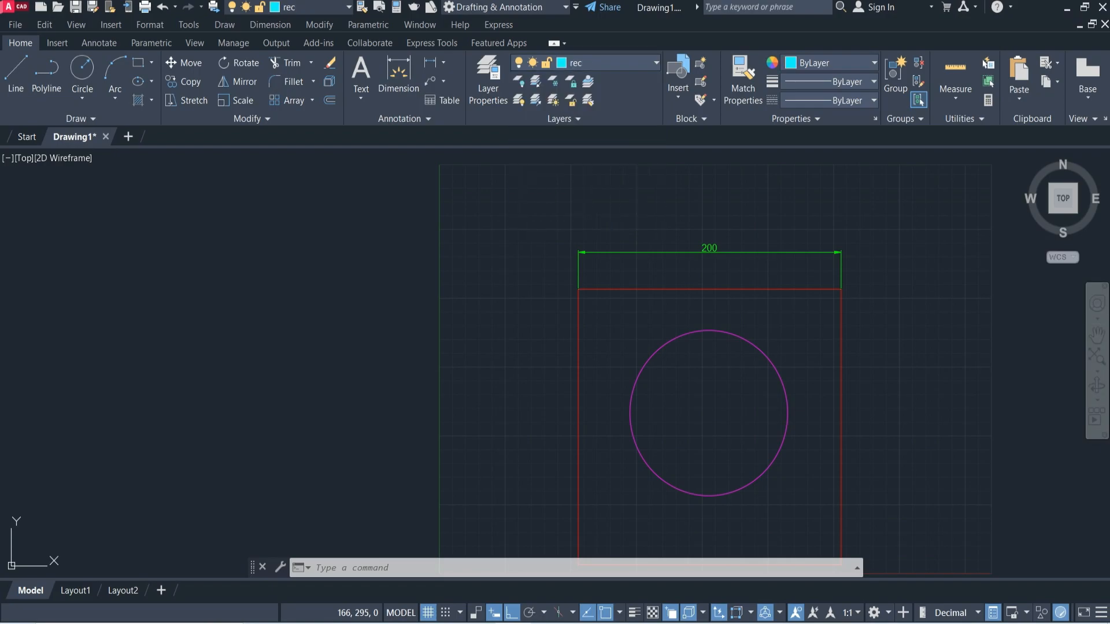
# - Draw a rectangle 30 long and 20 wide outside the square, beyond its right side
pyautogui.click(138, 68)
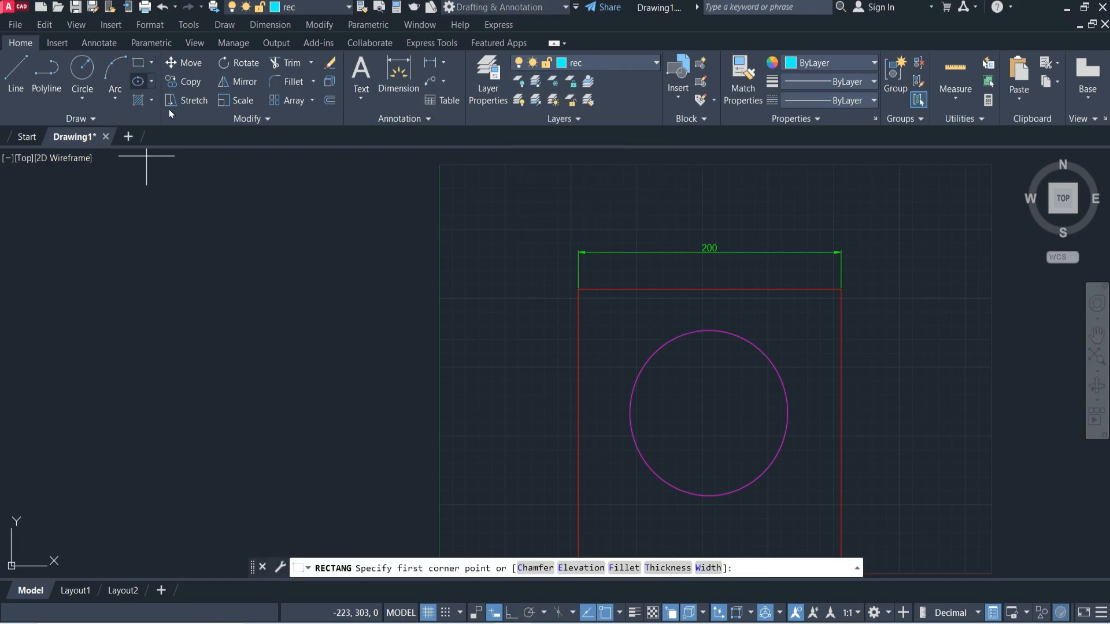
pyautogui.scroll(-3, 658, 358)
pyautogui.scroll(5, 731, 376)
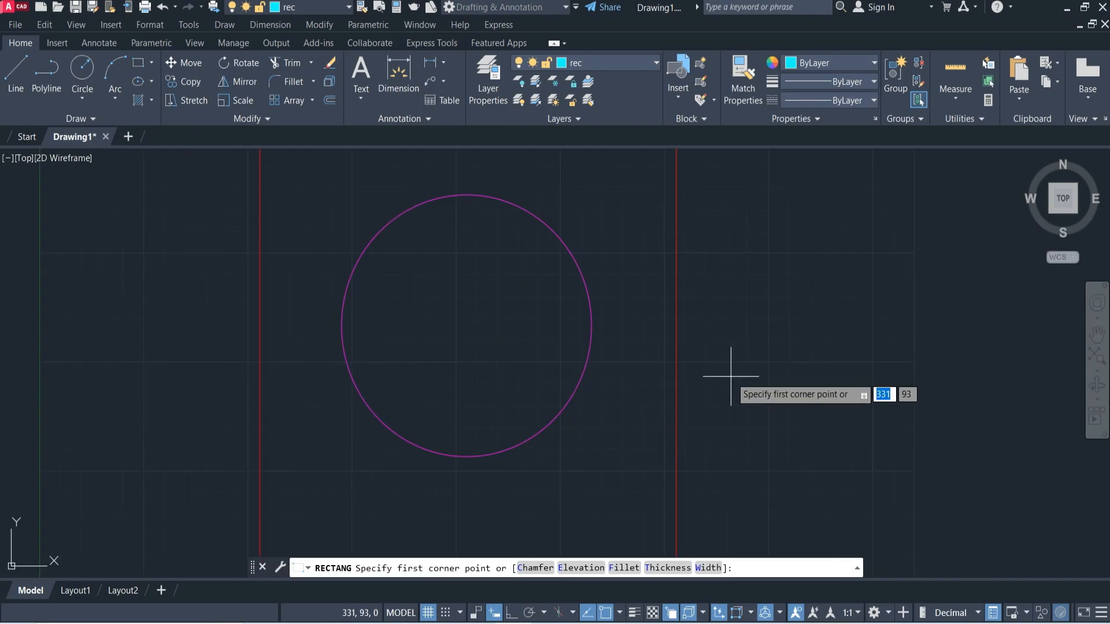
pyautogui.click(731, 307)
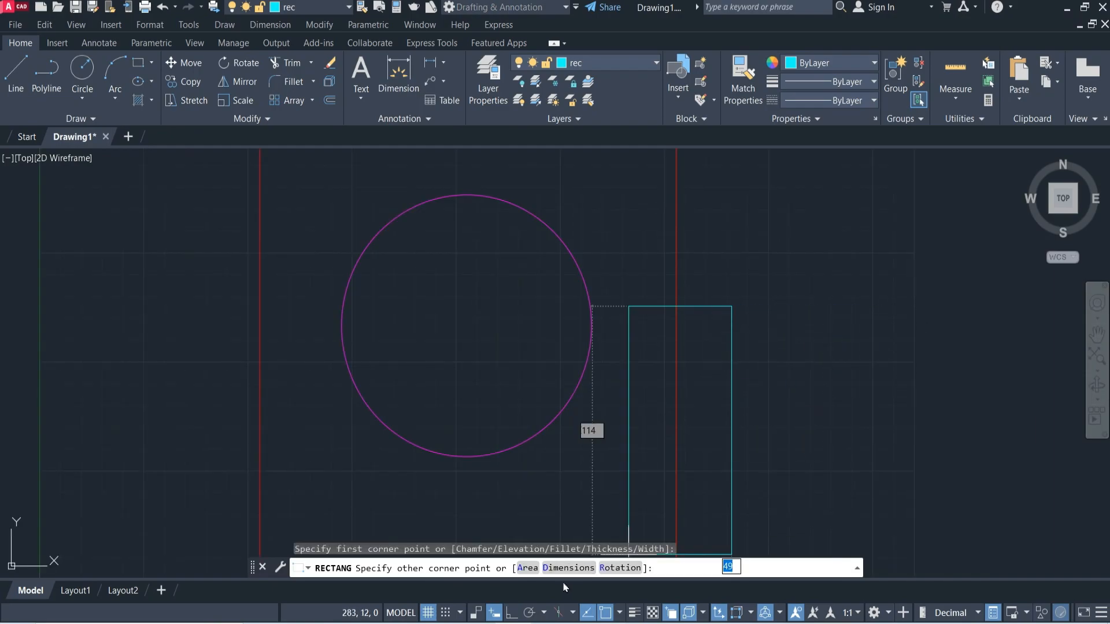
pyautogui.click(568, 567)
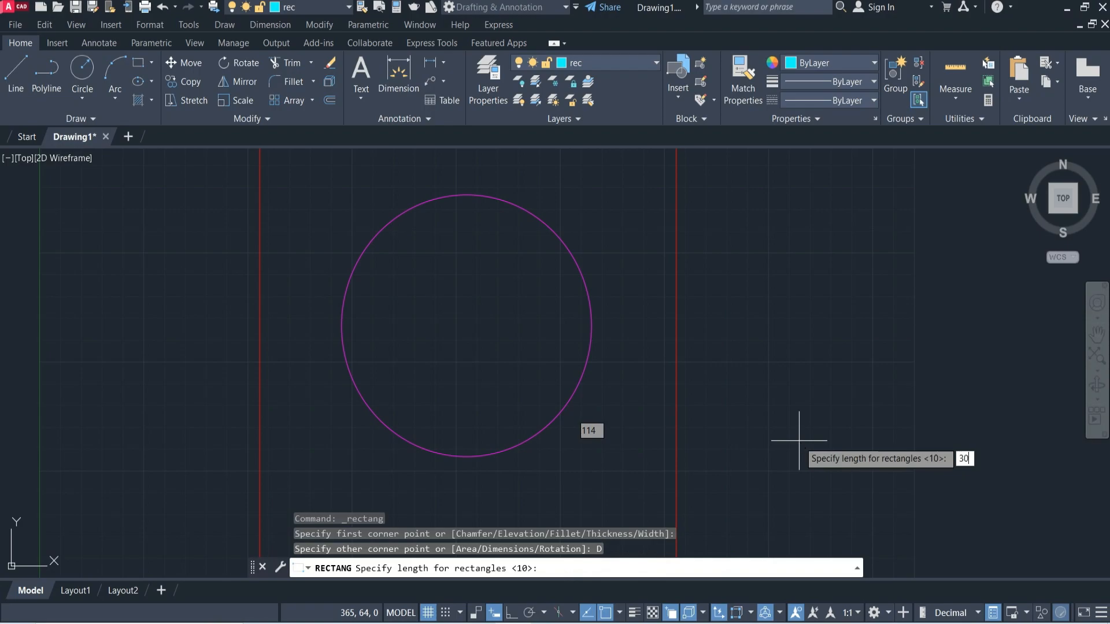
pyautogui.press('Return')
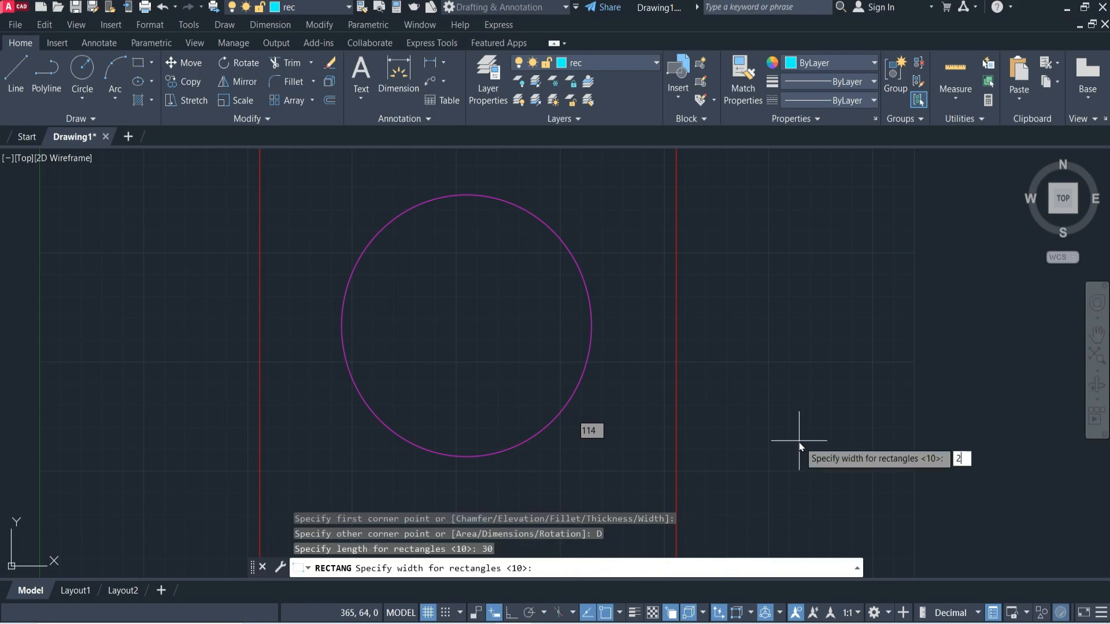
pyautogui.write('20')
pyautogui.press('Return')
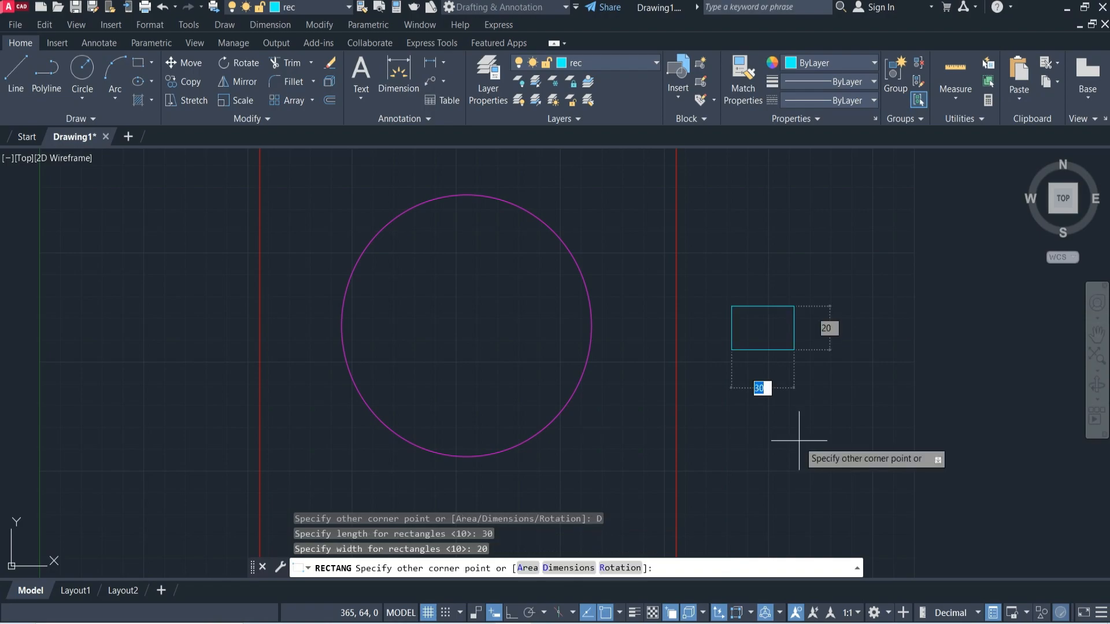
pyautogui.click(806, 379)
pyautogui.scroll(5, 774, 378)
pyautogui.scroll(-3, 864, 395)
pyautogui.scroll(4, 907, 371)
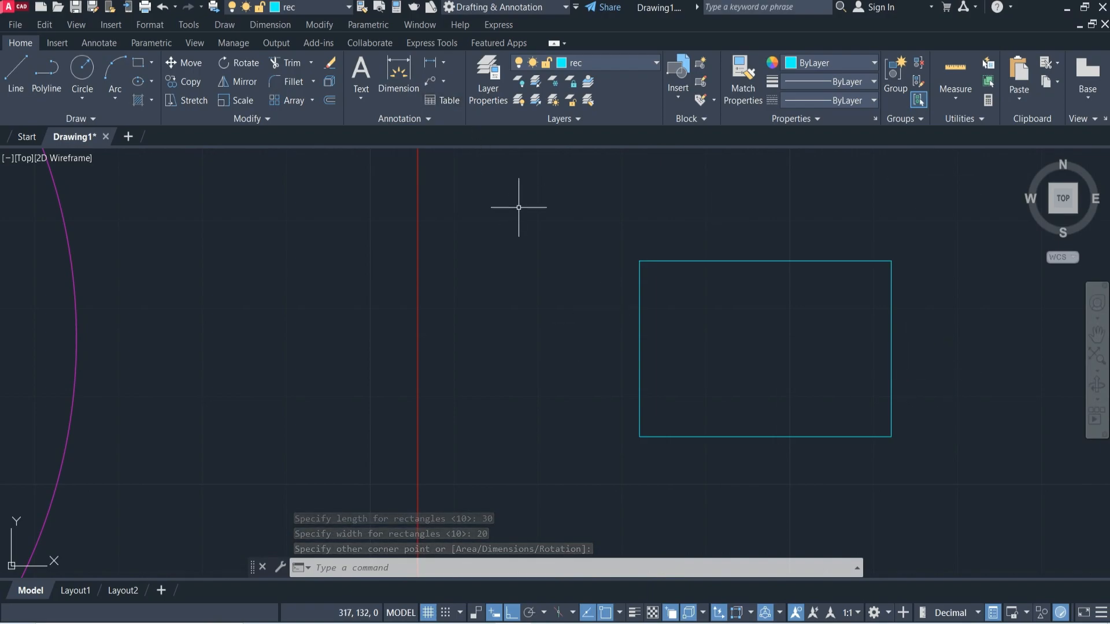
# - Make the arc layer current and draw a three-point arc above and left of the square with Ortho turned off
pyautogui.click(622, 63)
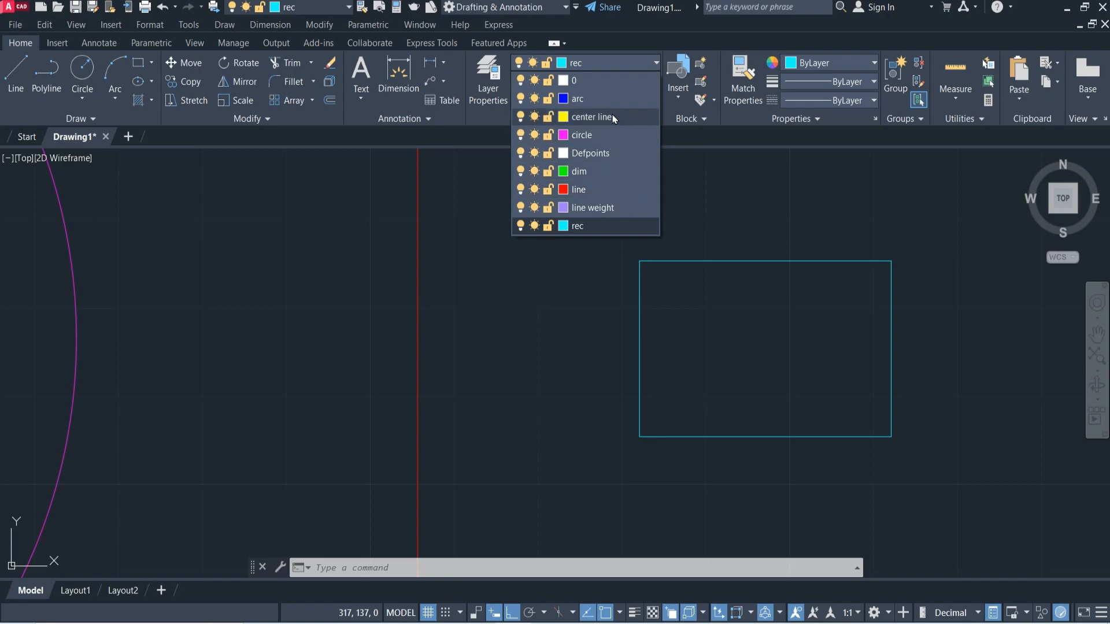
pyautogui.scroll(-8, 633, 431)
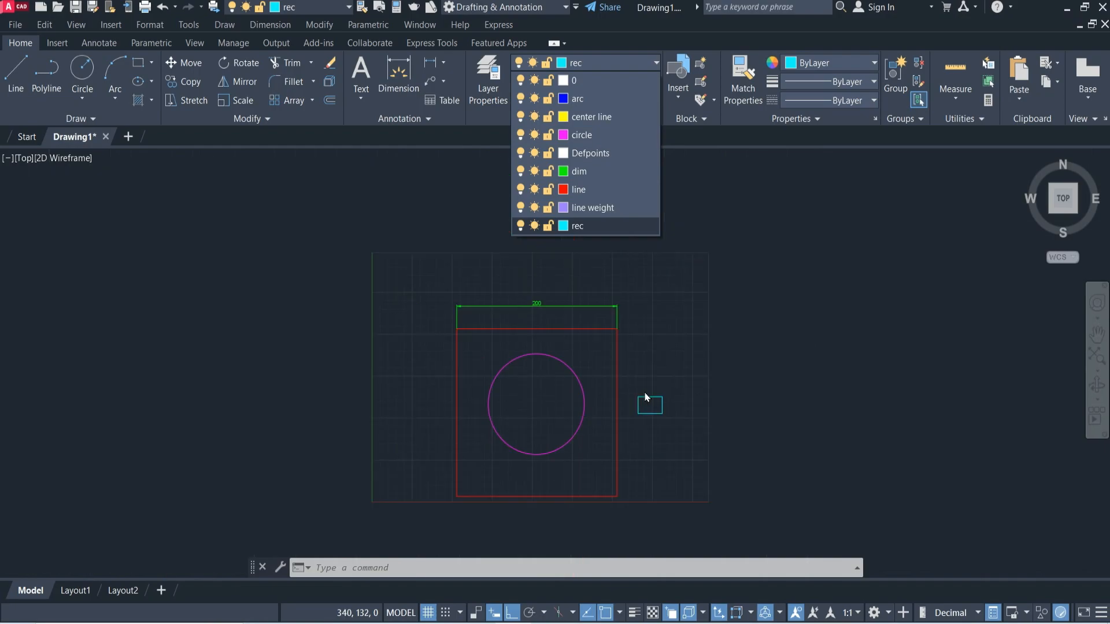
pyautogui.click(592, 99)
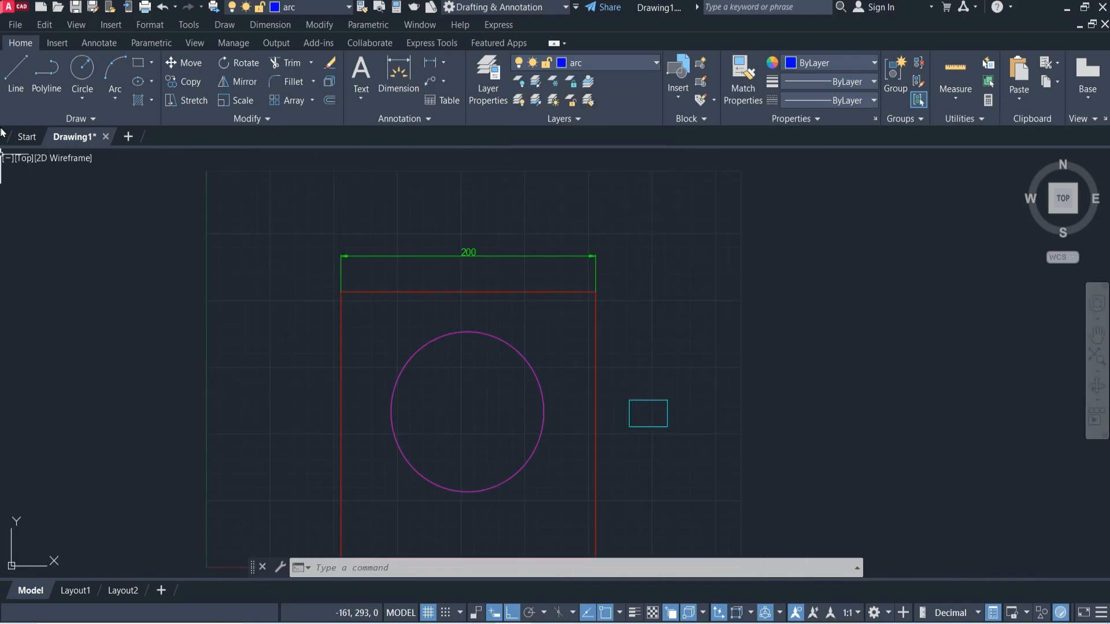
pyautogui.click(115, 76)
pyautogui.scroll(4, 431, 321)
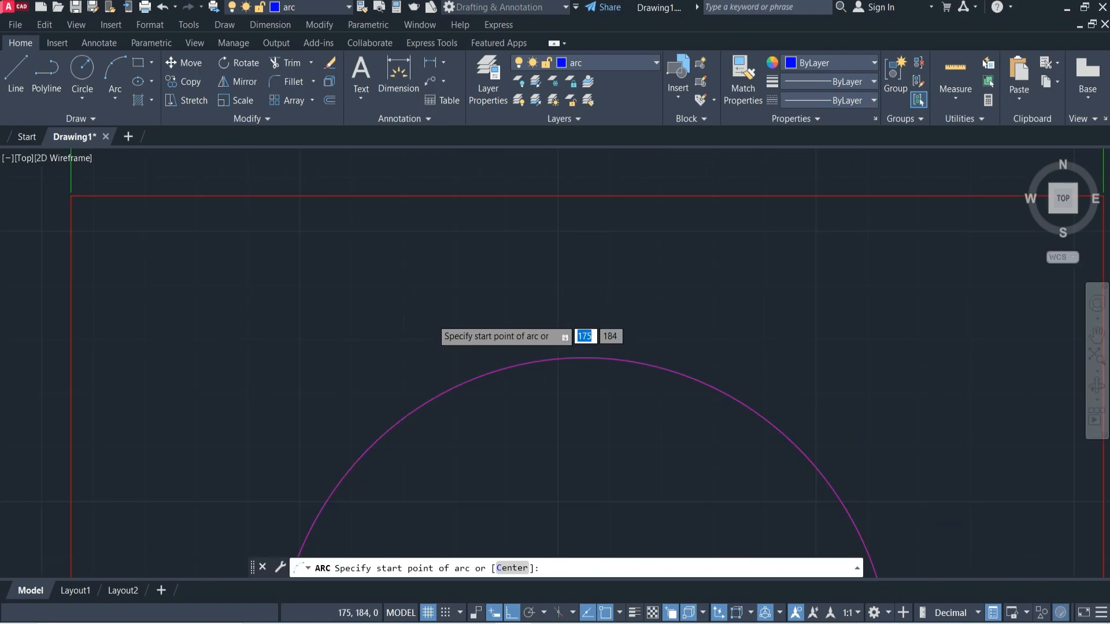
pyautogui.scroll(-5, 290, 388)
pyautogui.scroll(5, 213, 300)
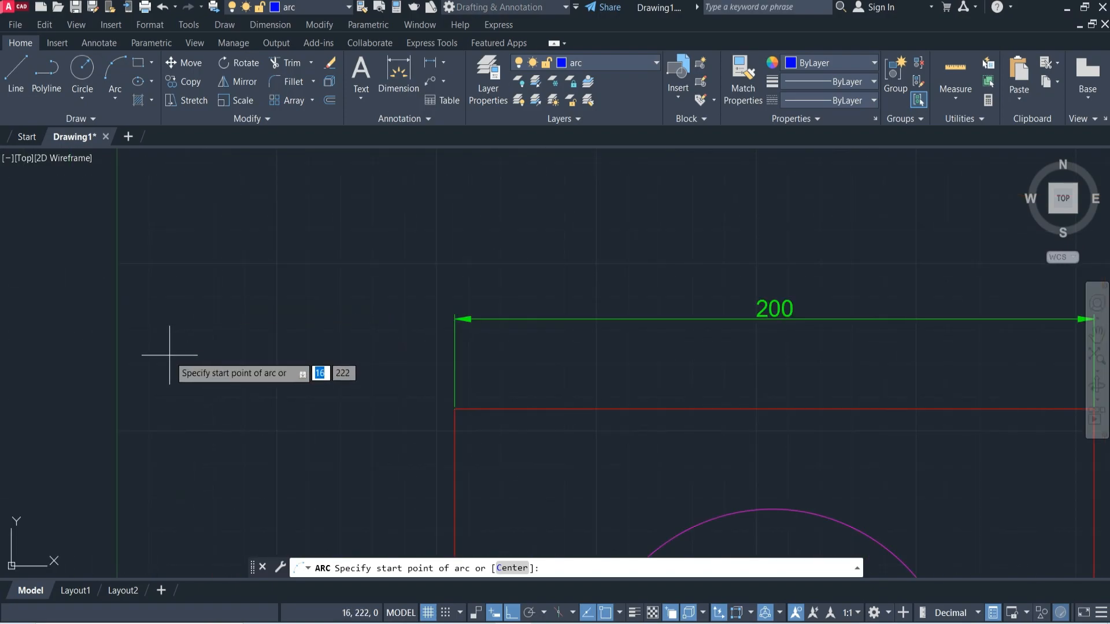
pyautogui.click(209, 315)
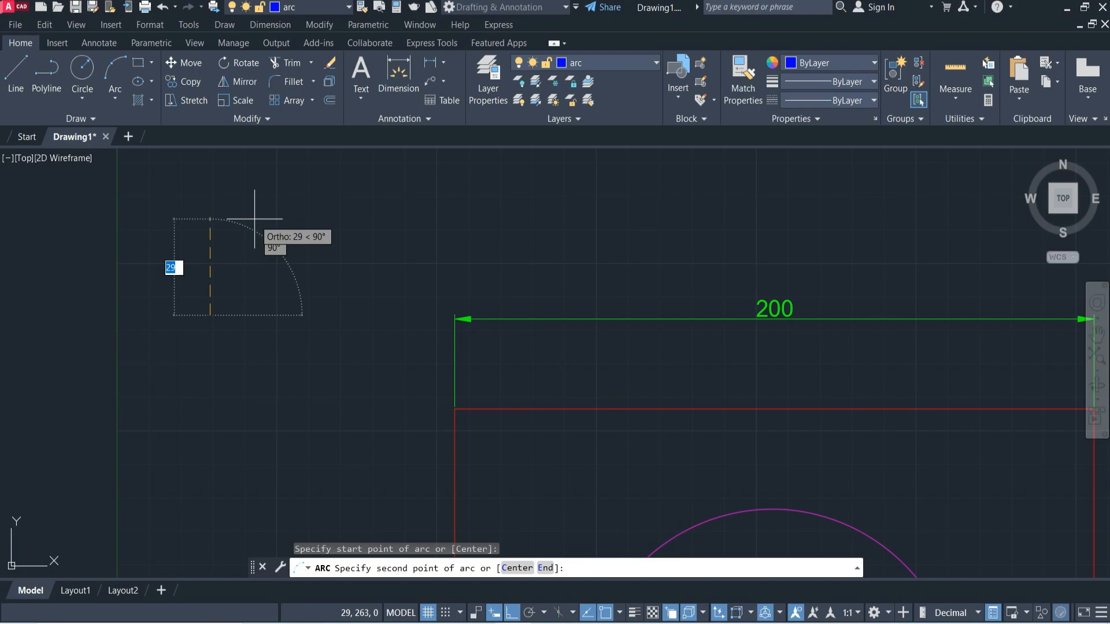
pyautogui.press('F8')
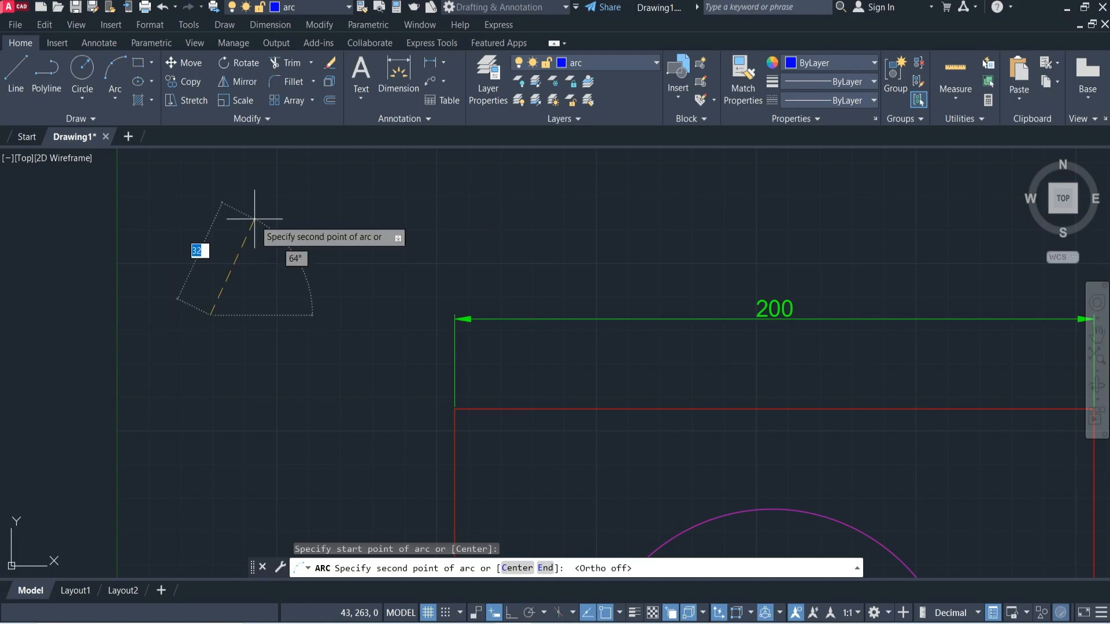
pyautogui.click(252, 200)
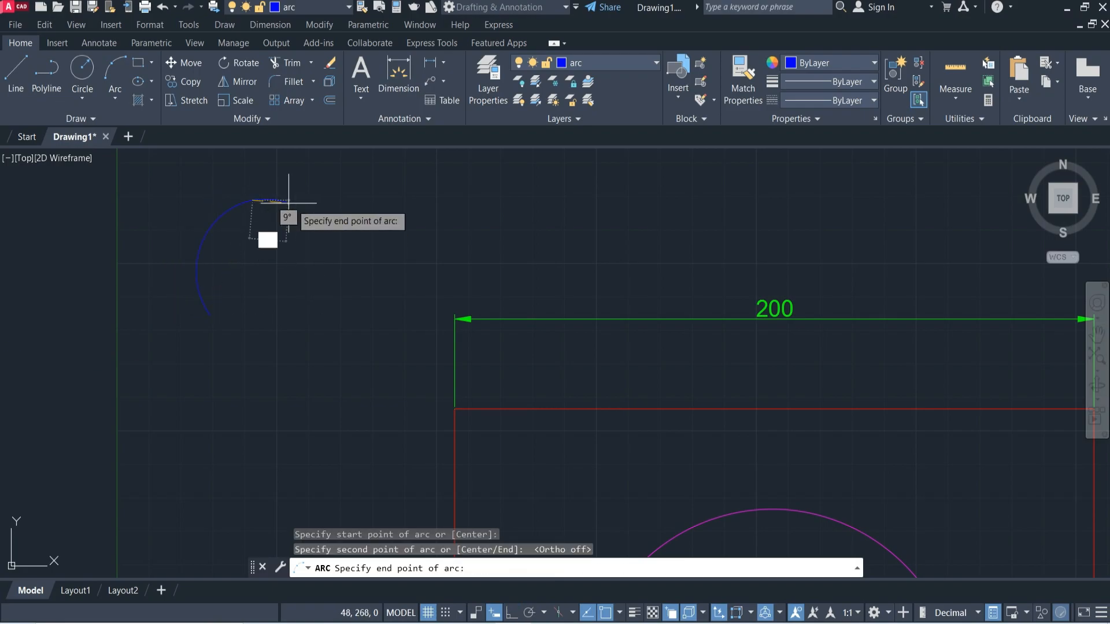
pyautogui.click(433, 299)
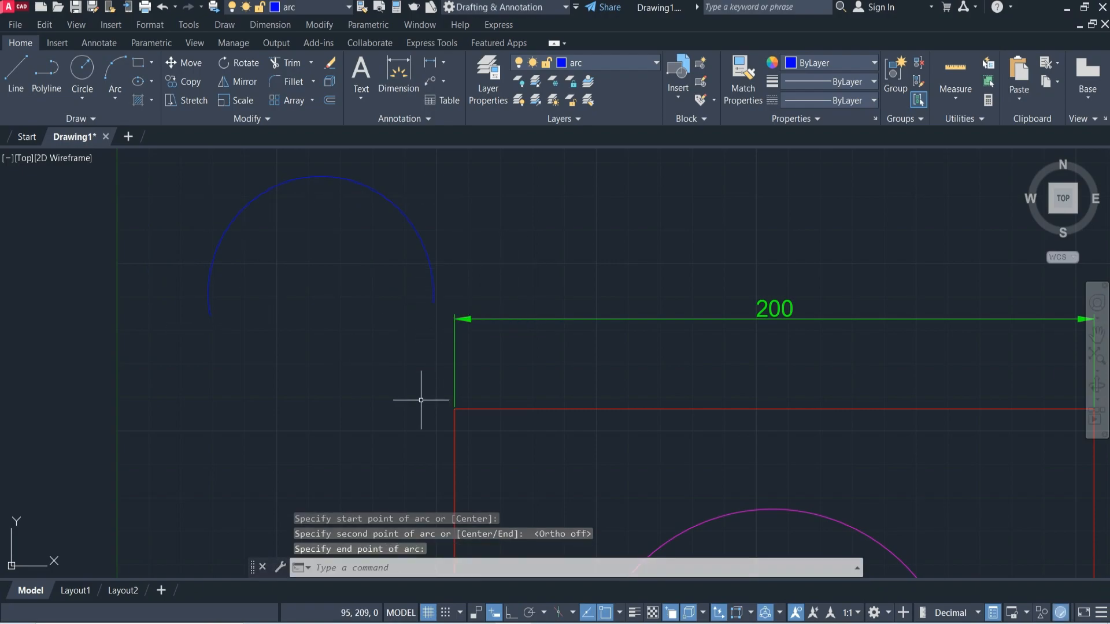
# - Make the center line layer current and draw a vertical line passing through the small rectangle and extending above and below it
pyautogui.click(642, 63)
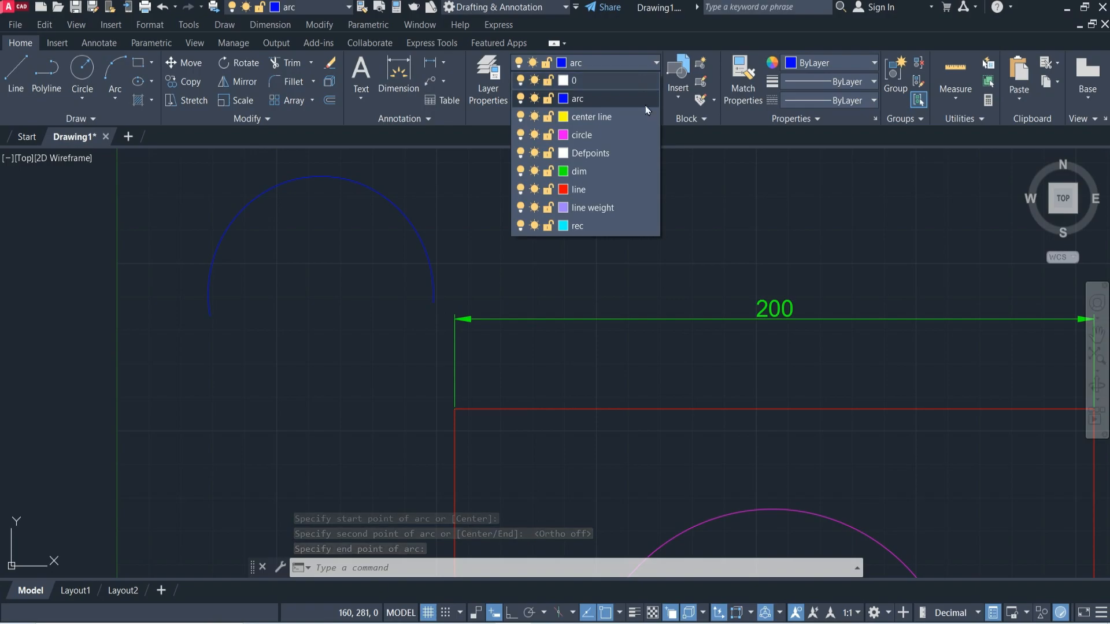
pyautogui.click(629, 117)
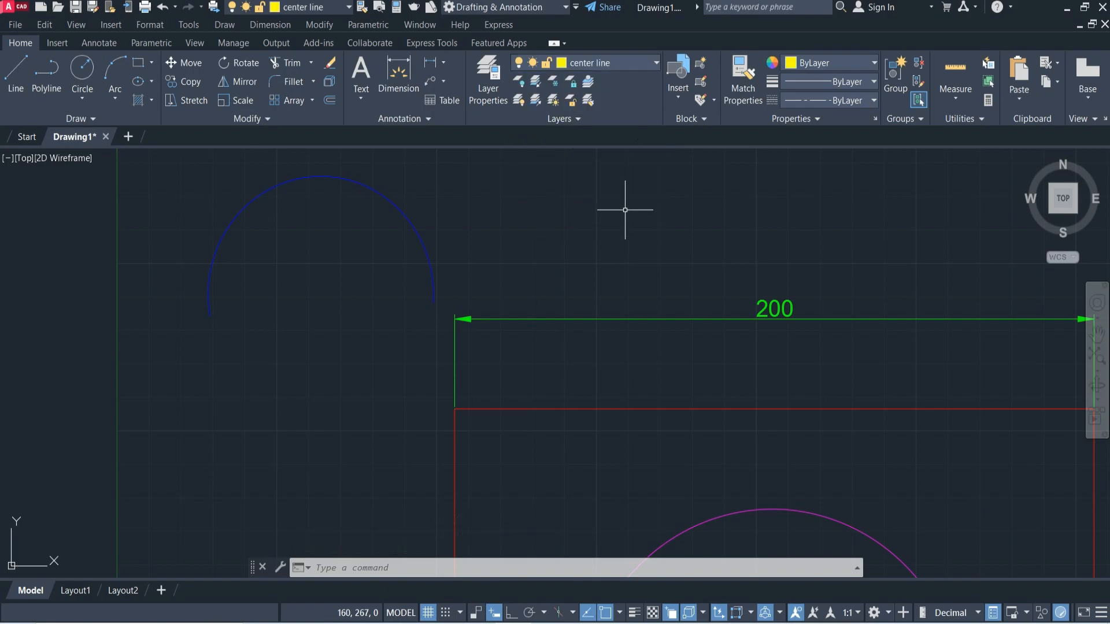
pyautogui.click(18, 79)
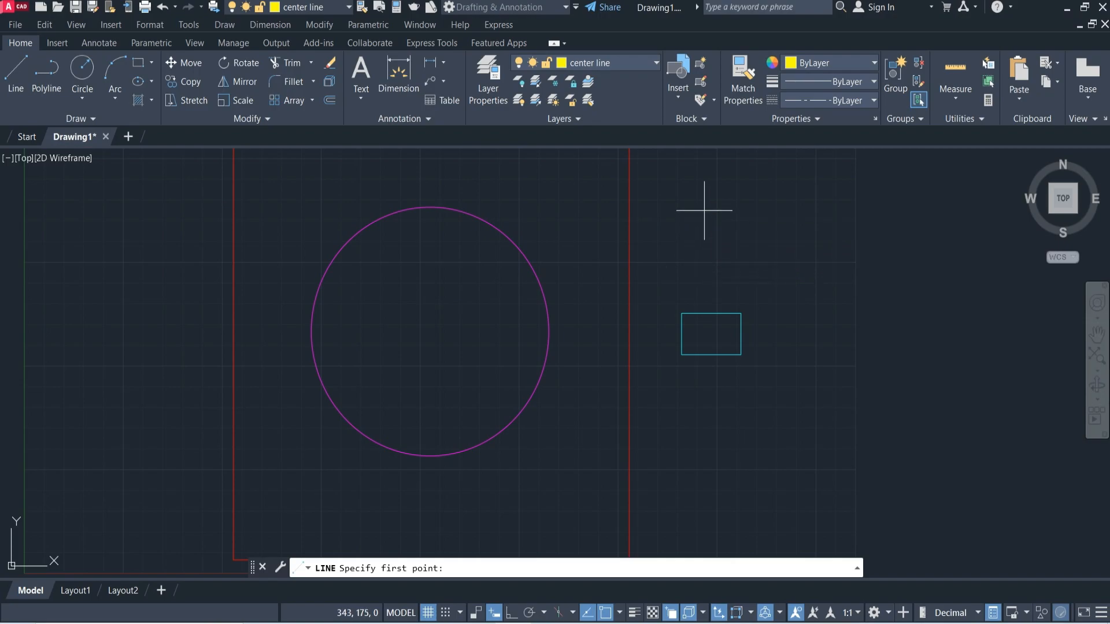
pyautogui.click(704, 210)
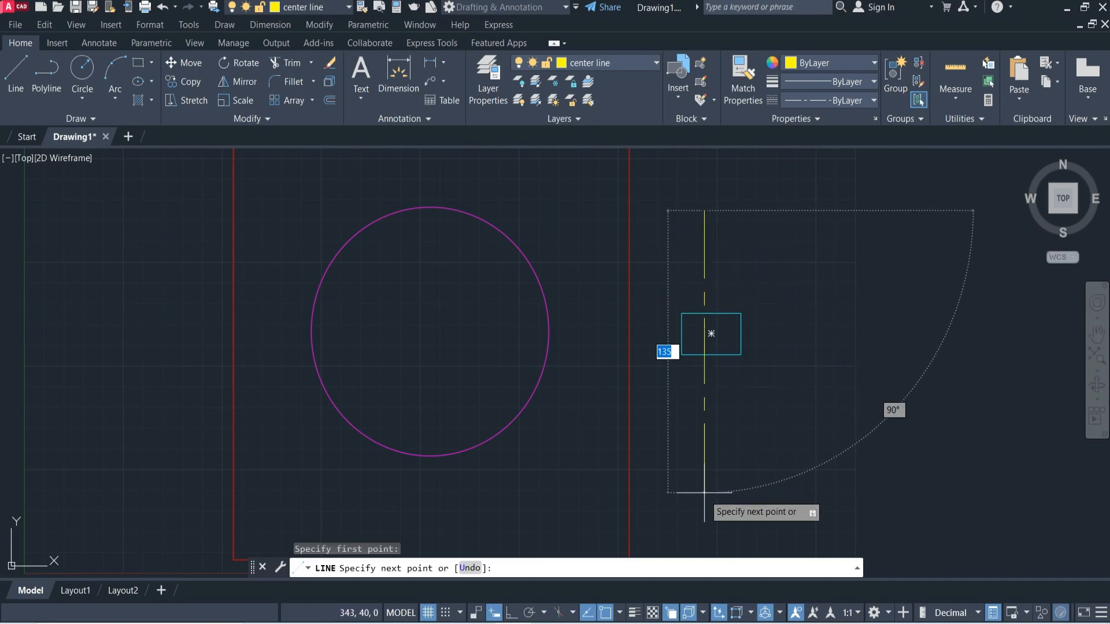
pyautogui.click(704, 513)
pyautogui.scroll(4, 751, 425)
pyautogui.scroll(-2, 751, 434)
pyautogui.press('Escape')
pyautogui.scroll(-2, 756, 413)
pyautogui.scroll(2, 741, 456)
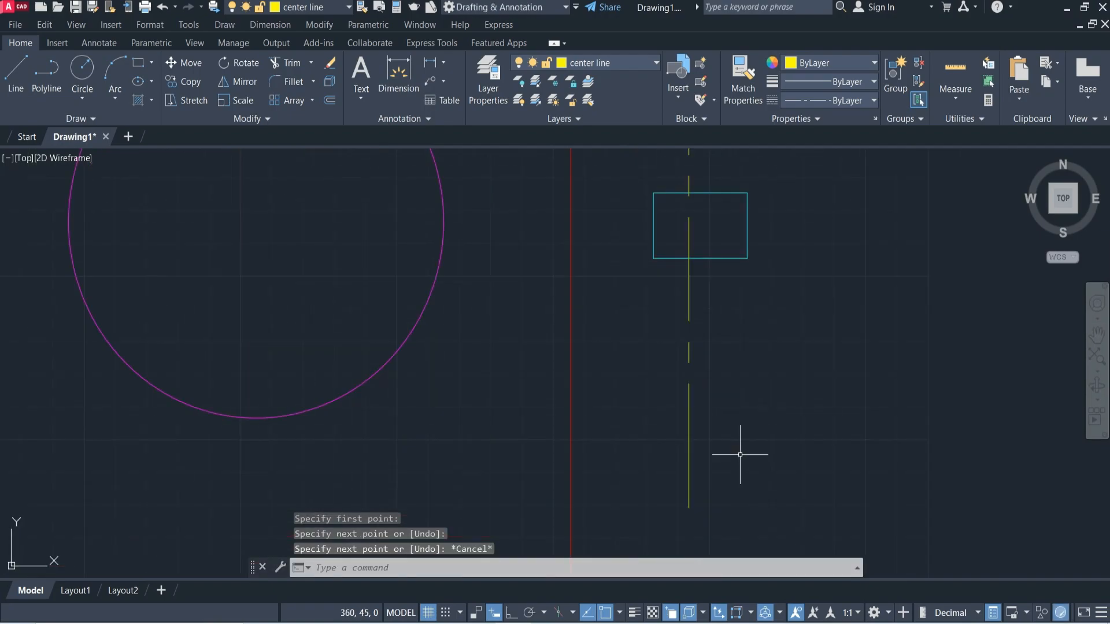
pyautogui.scroll(-2, 697, 490)
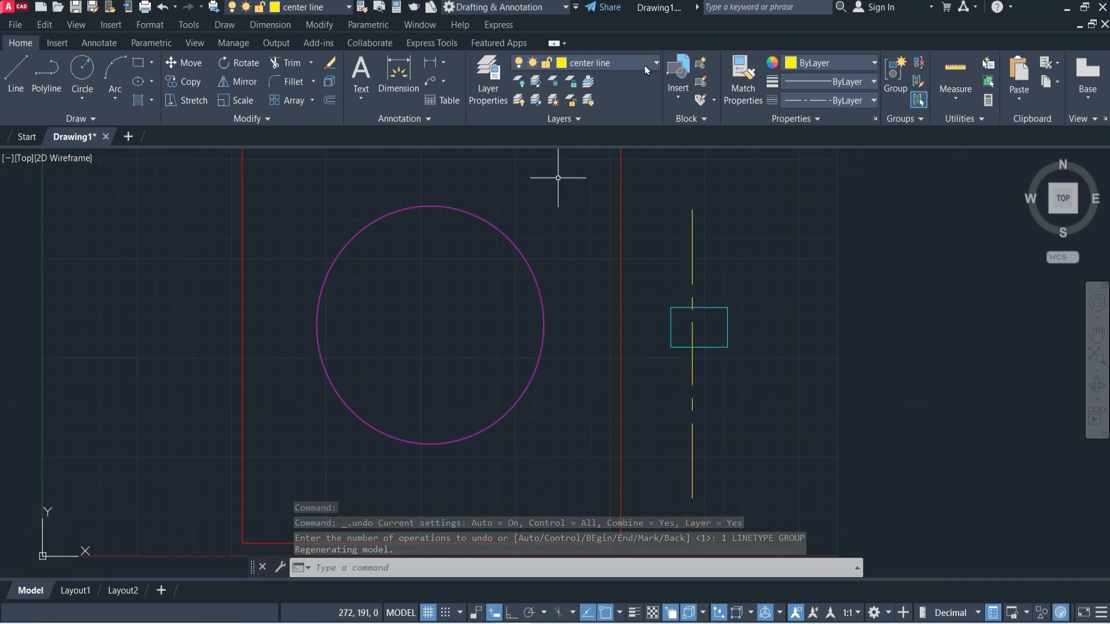
# - Make the line weight layer current and draw a rectangle about 365 by 320 enclosing all the geometry
pyautogui.click(646, 66)
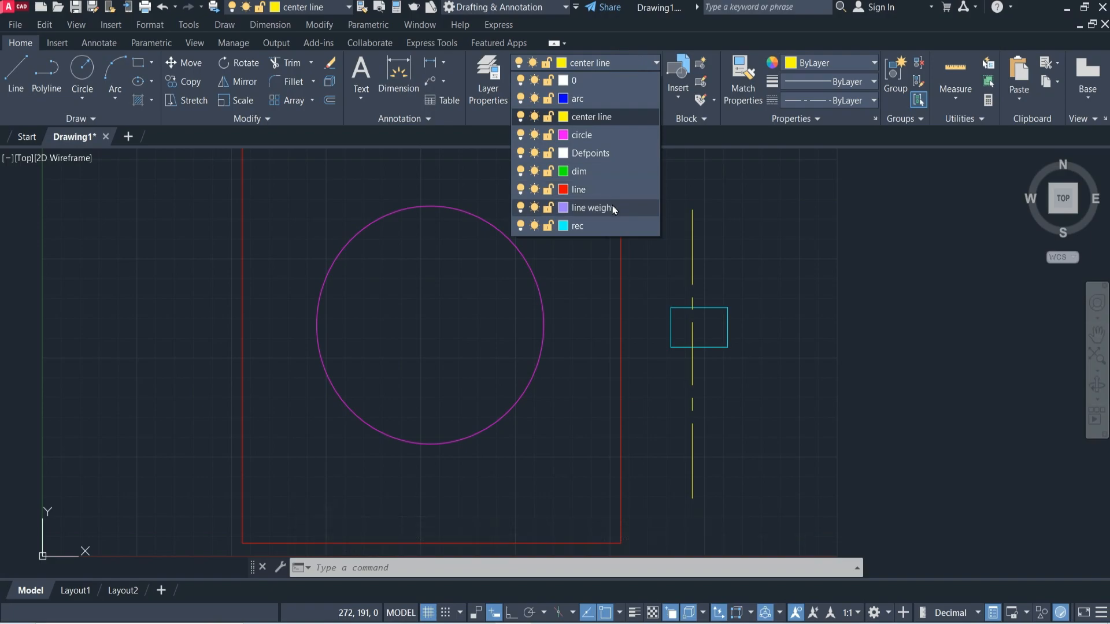
pyautogui.click(614, 209)
pyautogui.scroll(-4, 691, 267)
pyautogui.click(138, 63)
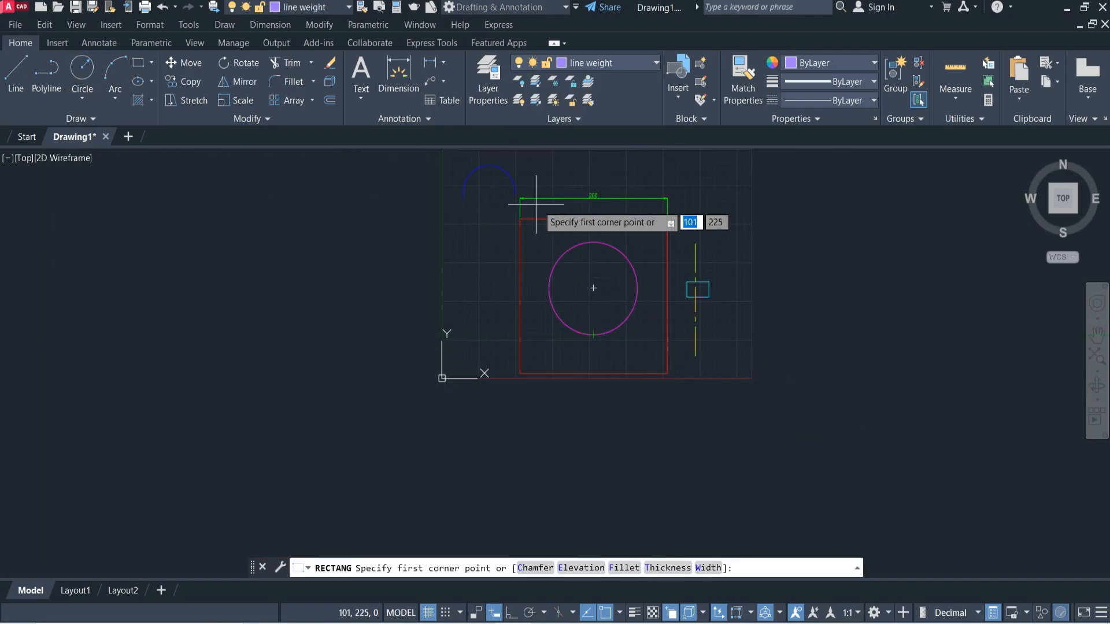
pyautogui.scroll(-2, 471, 255)
pyautogui.click(492, 254)
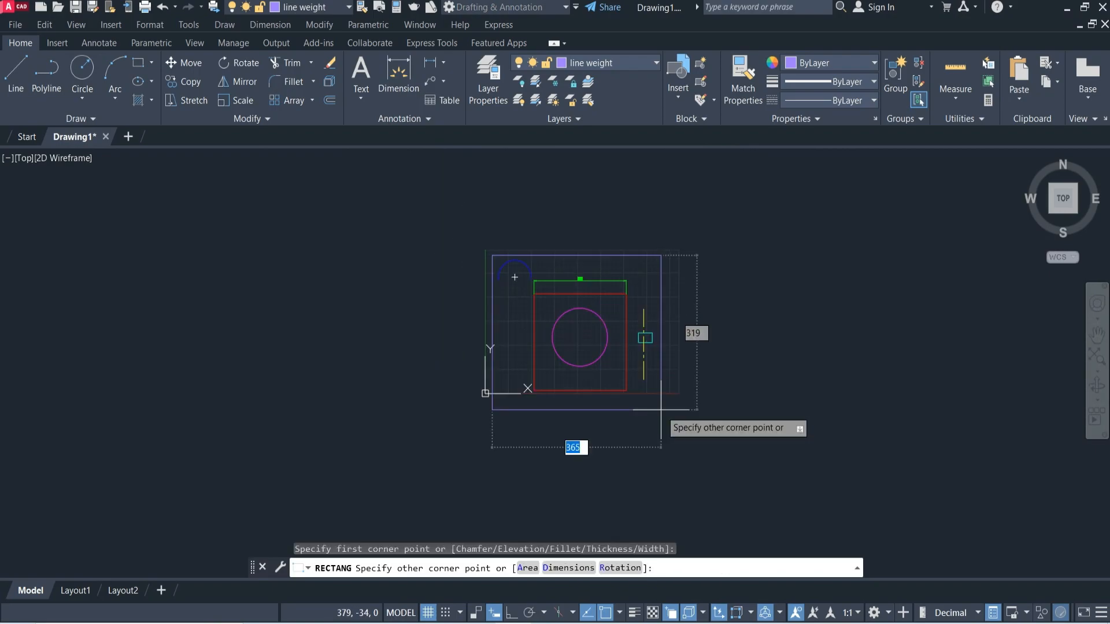
pyautogui.click(663, 412)
# - Turn on the lineweight display for the drawing
pyautogui.scroll(4, 669, 360)
pyautogui.scroll(2, 669, 360)
pyautogui.scroll(-4, 637, 369)
pyautogui.scroll(5, 640, 369)
pyautogui.scroll(-4, 665, 375)
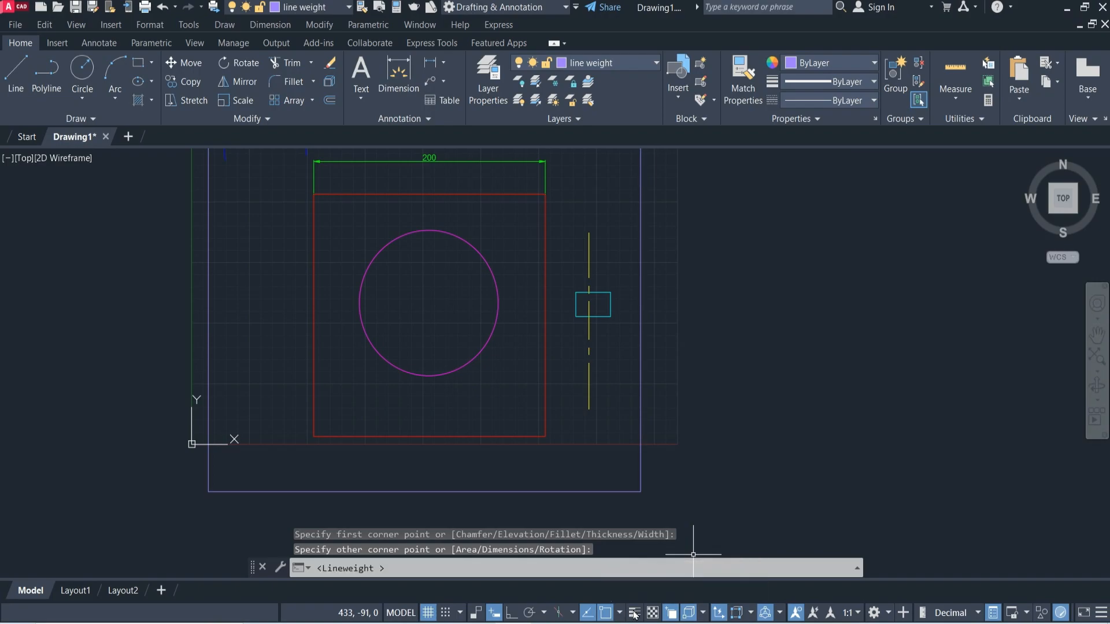
pyautogui.scroll(-4, 701, 391)
pyautogui.scroll(2, 692, 397)
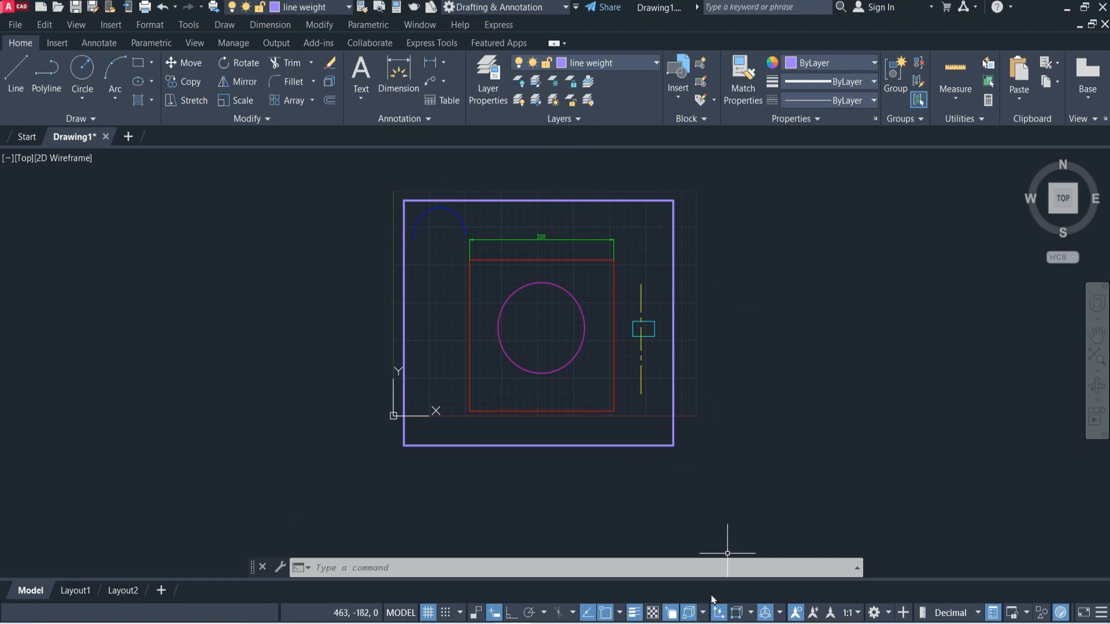
pyautogui.click(1101, 615)
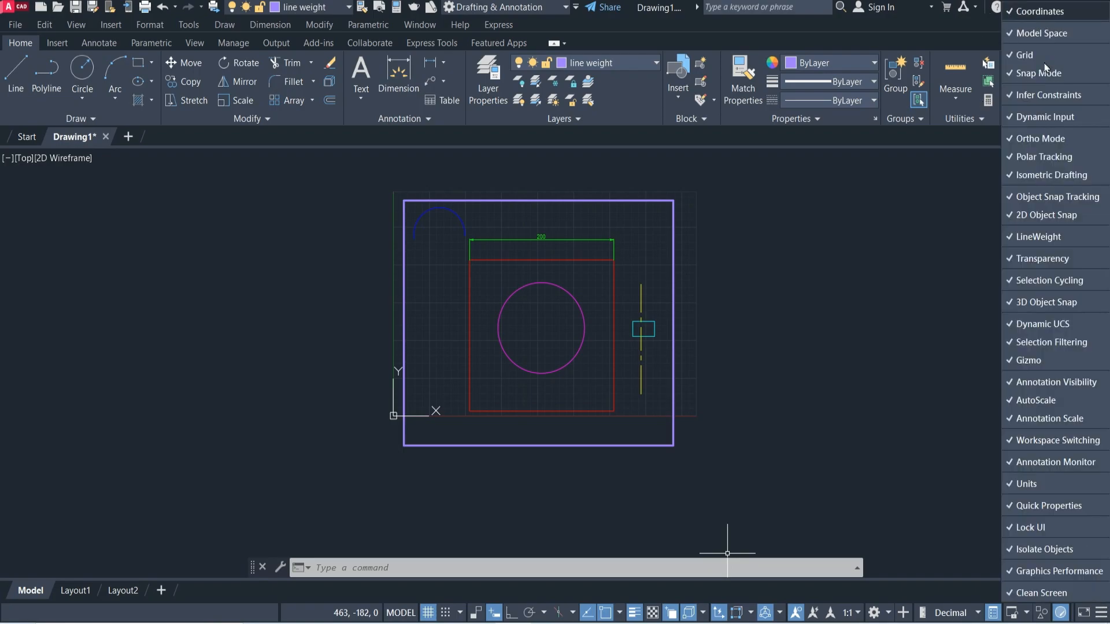
pyautogui.click(755, 278)
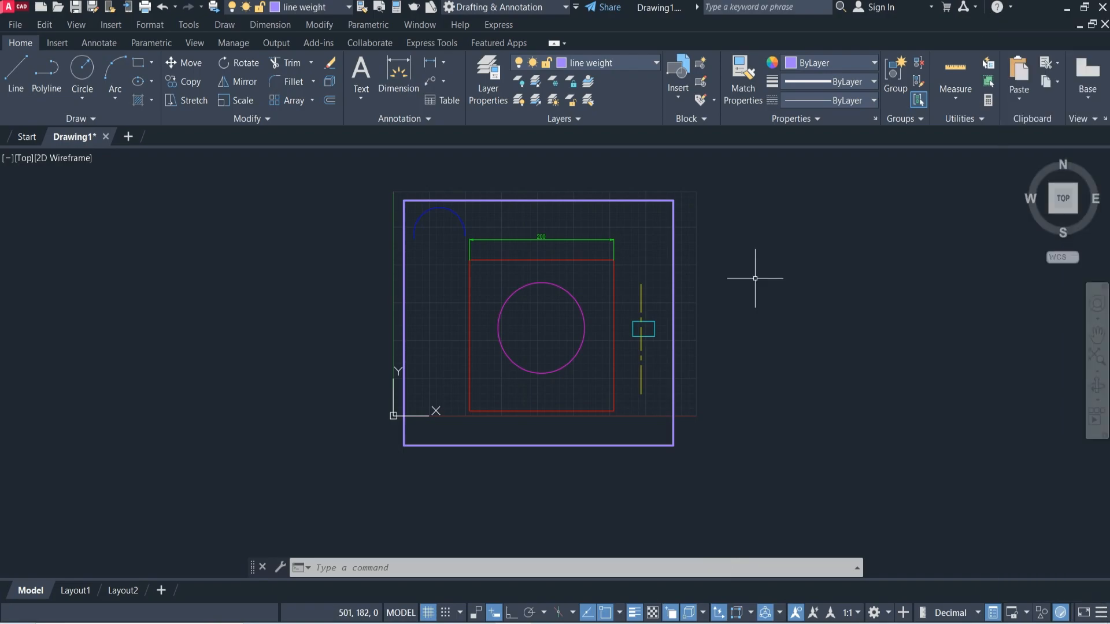